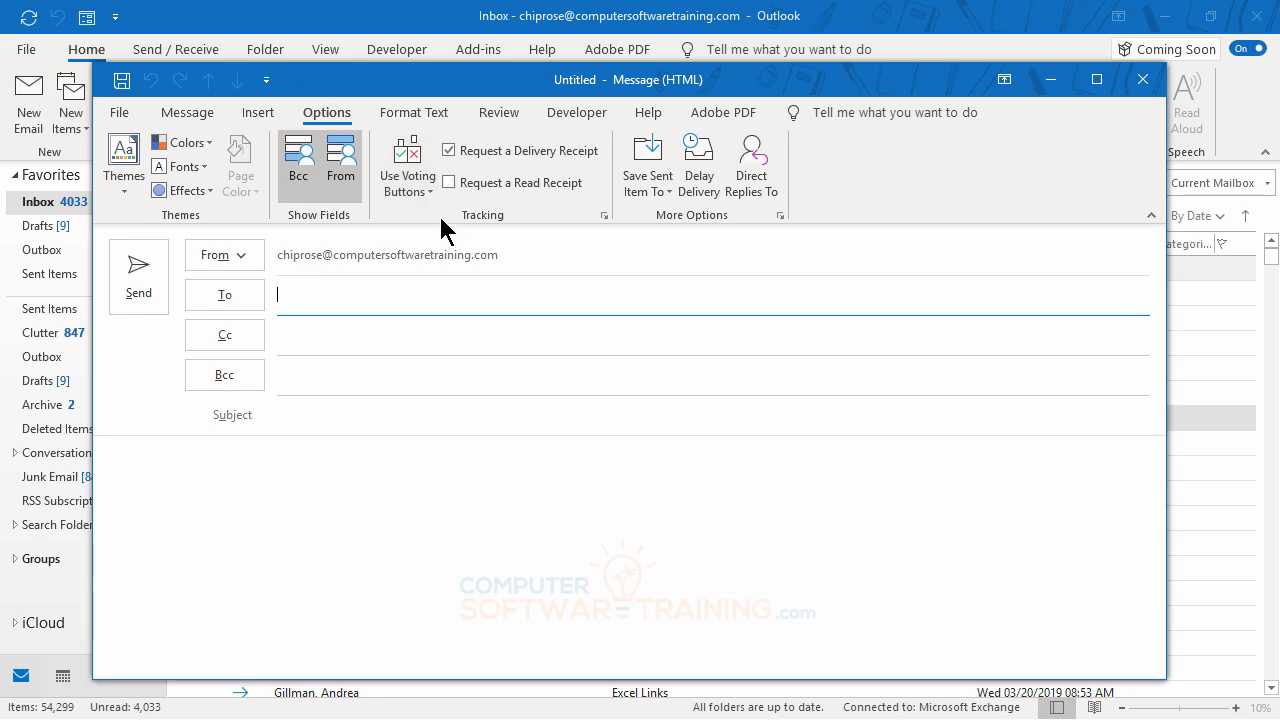
Request a delivery receipt for the new message and mark it as high importance.
{"action": "left_click", "coordinate": [448, 150]}
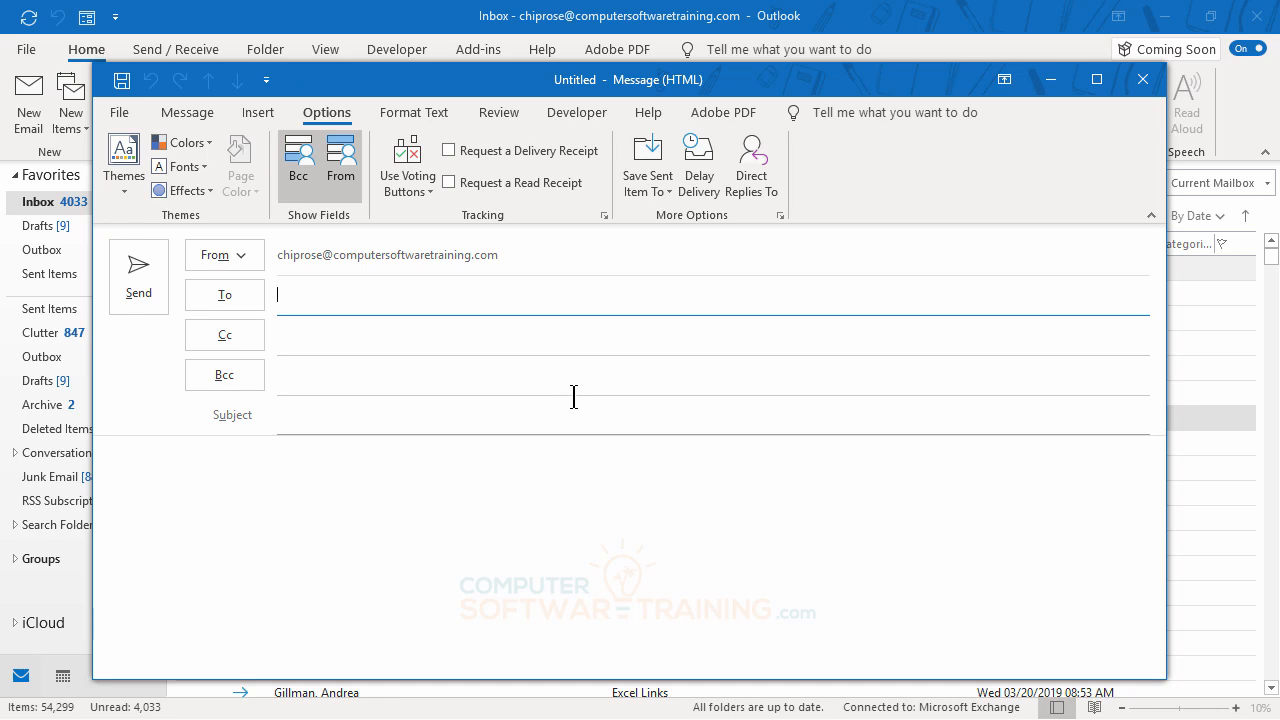
{"action": "left_click", "coordinate": [449, 152]}
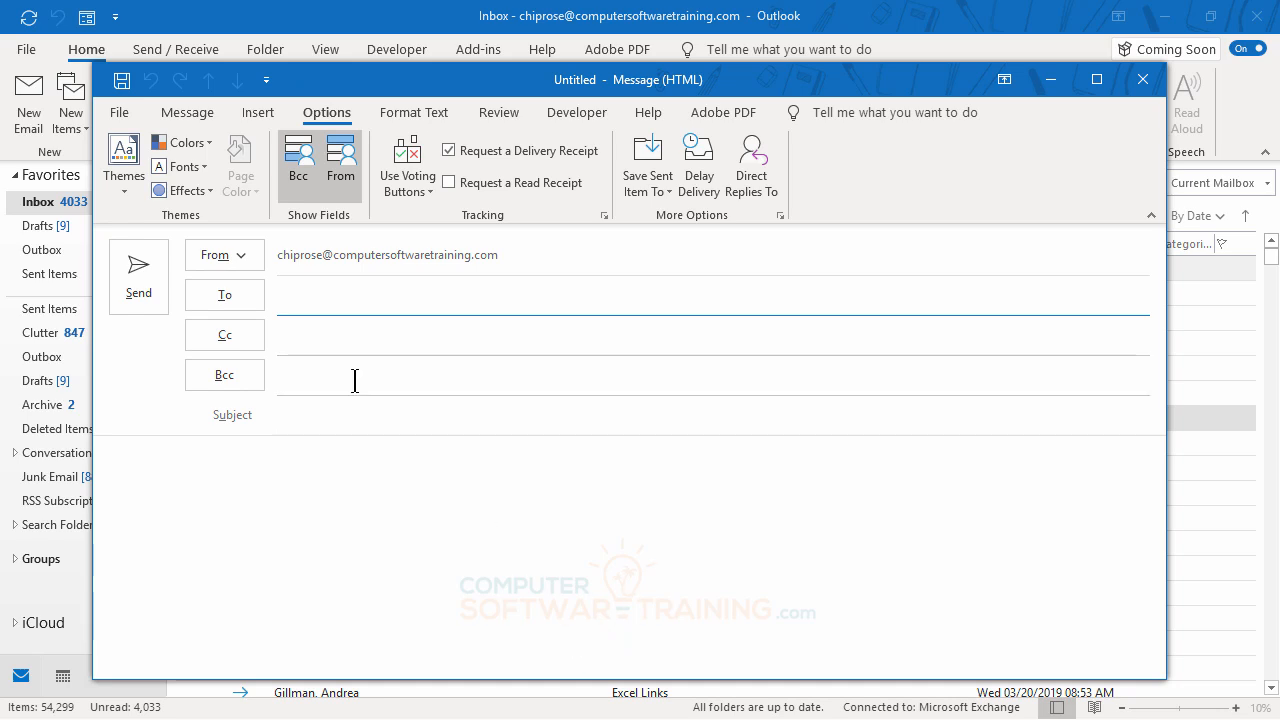
{"action": "left_click", "coordinate": [187, 113]}
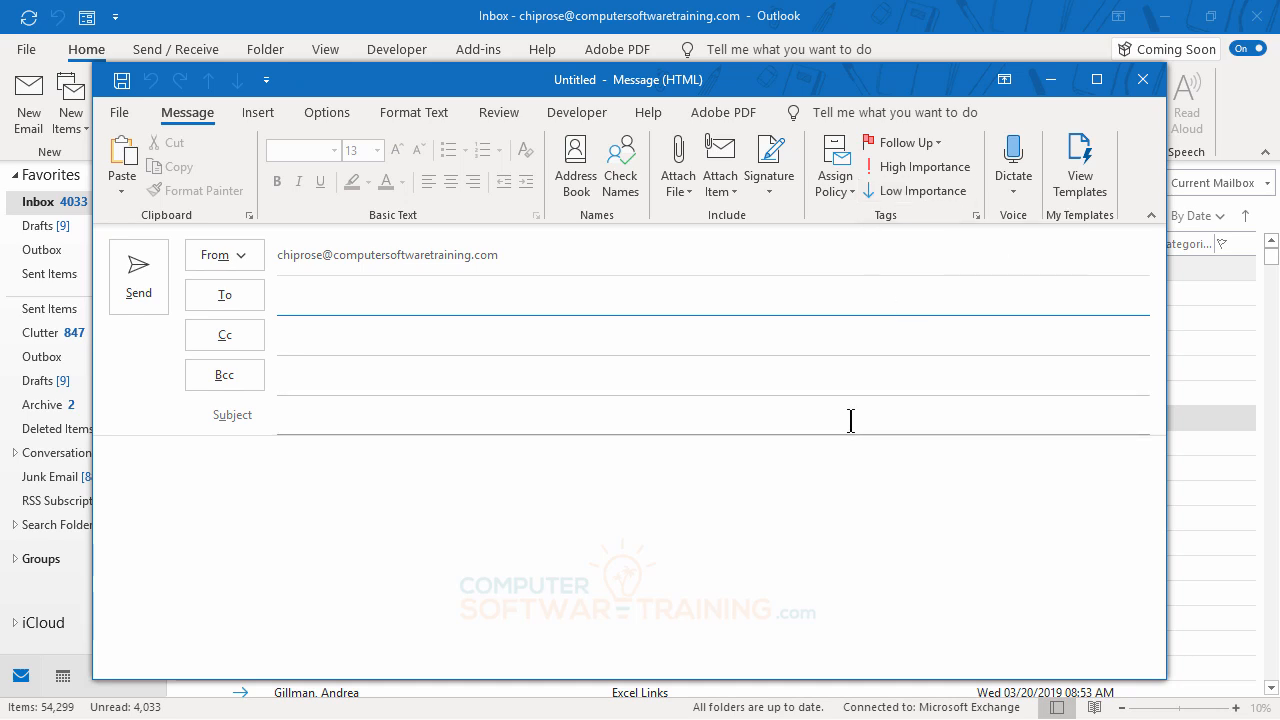
{"action": "left_click", "coordinate": [904, 170]}
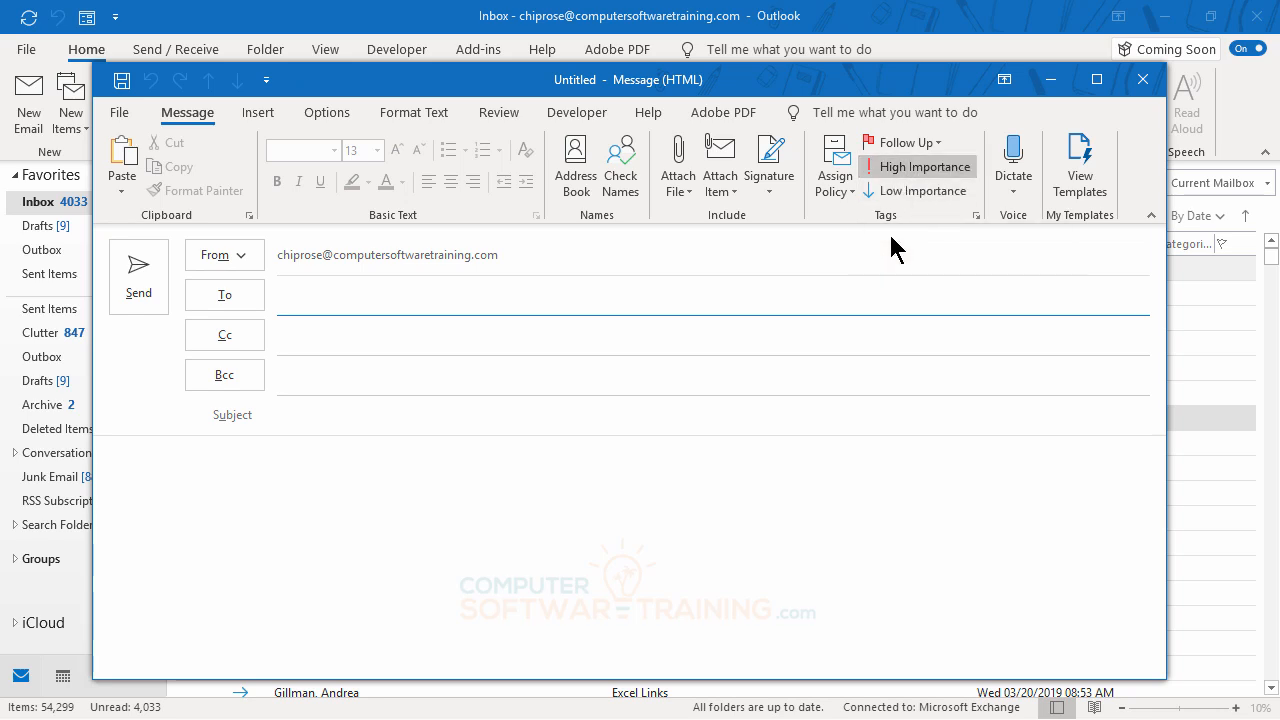
{"action": "left_click_drag", "start_coordinate": [484, 84], "coordinate": [689, 105]}
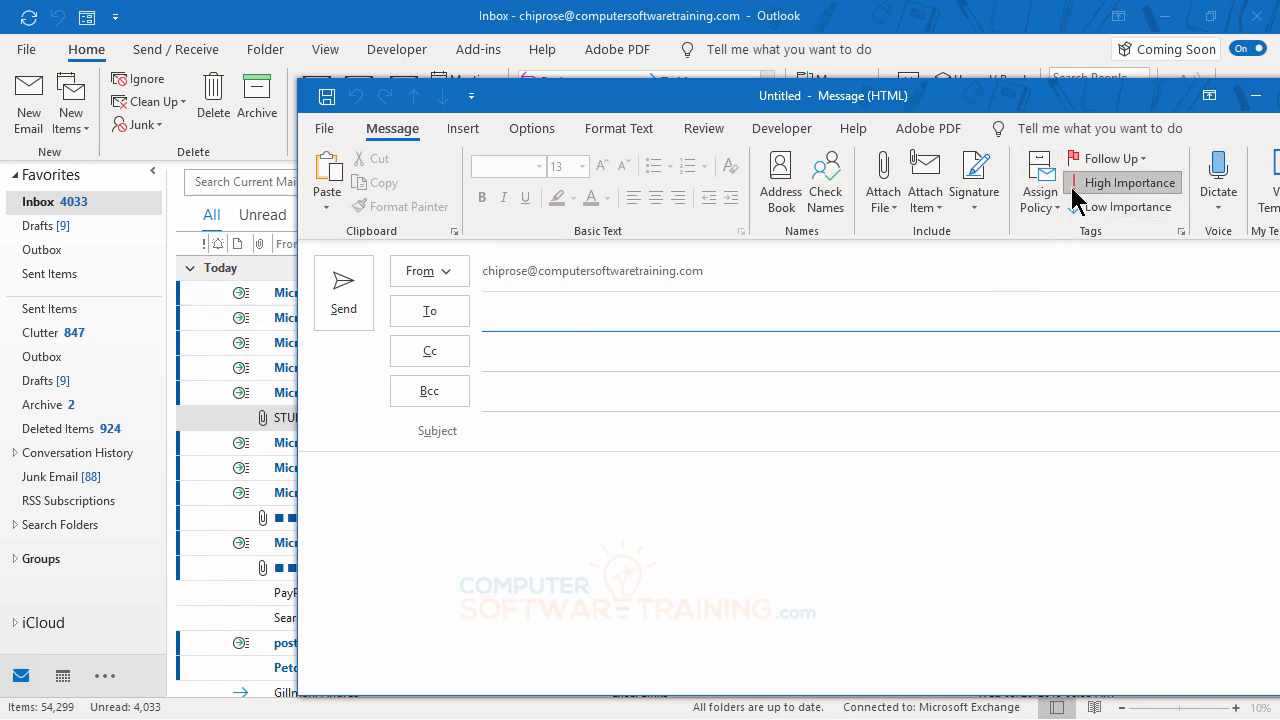
{"action": "left_click_drag", "start_coordinate": [1009, 104], "coordinate": [845, 75]}
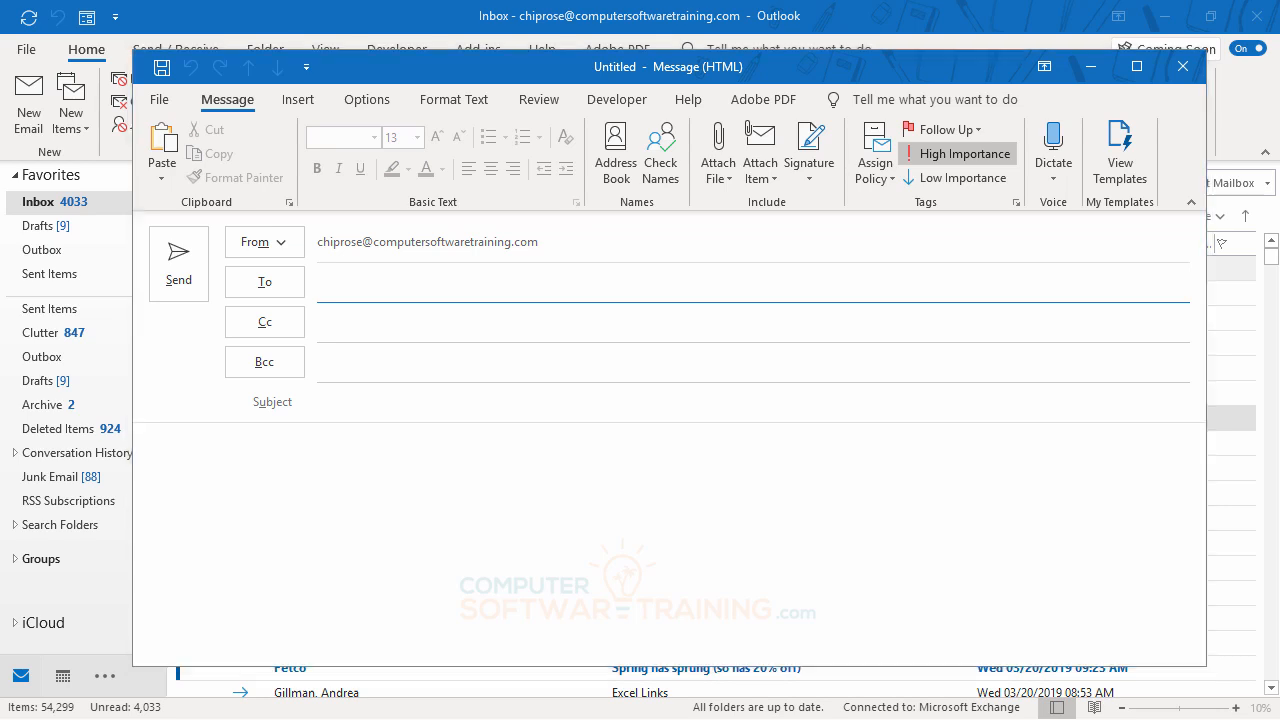
{"action": "key", "text": "Escape"}
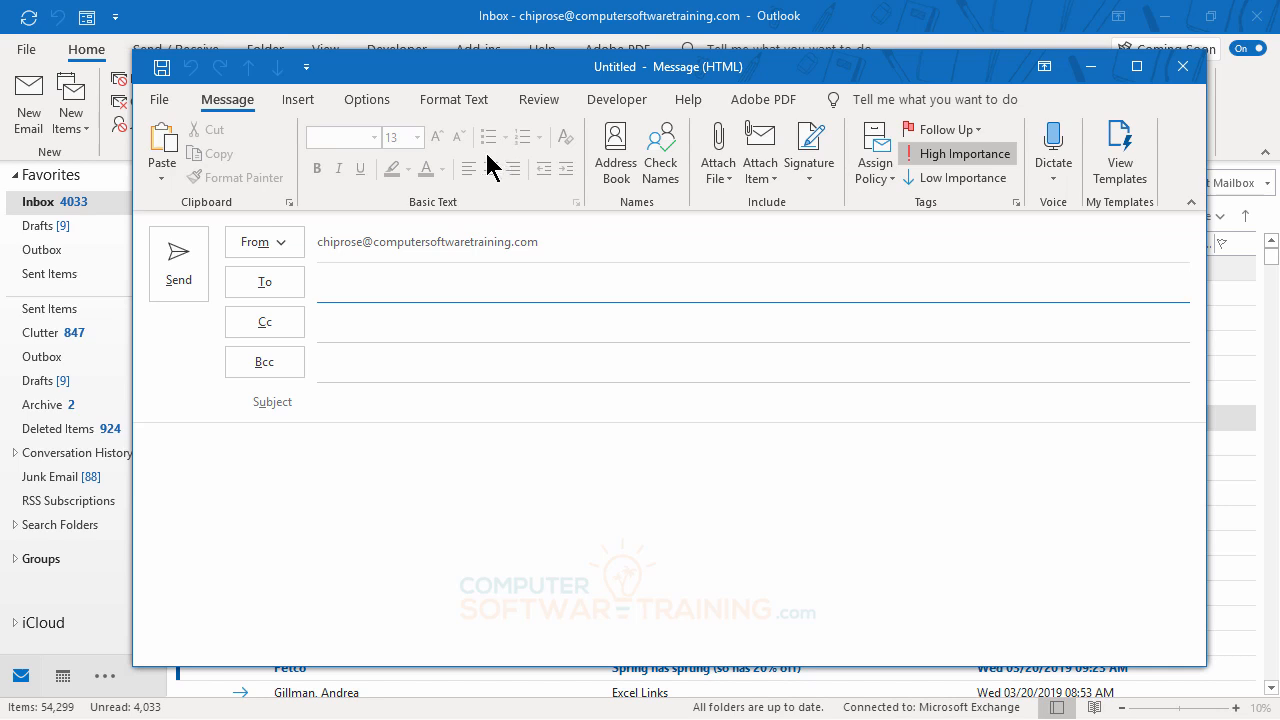
Direct replies to this message to other recipients and add STUDENT B from the address list as a reply recipient.
{"action": "left_click", "coordinate": [365, 99]}
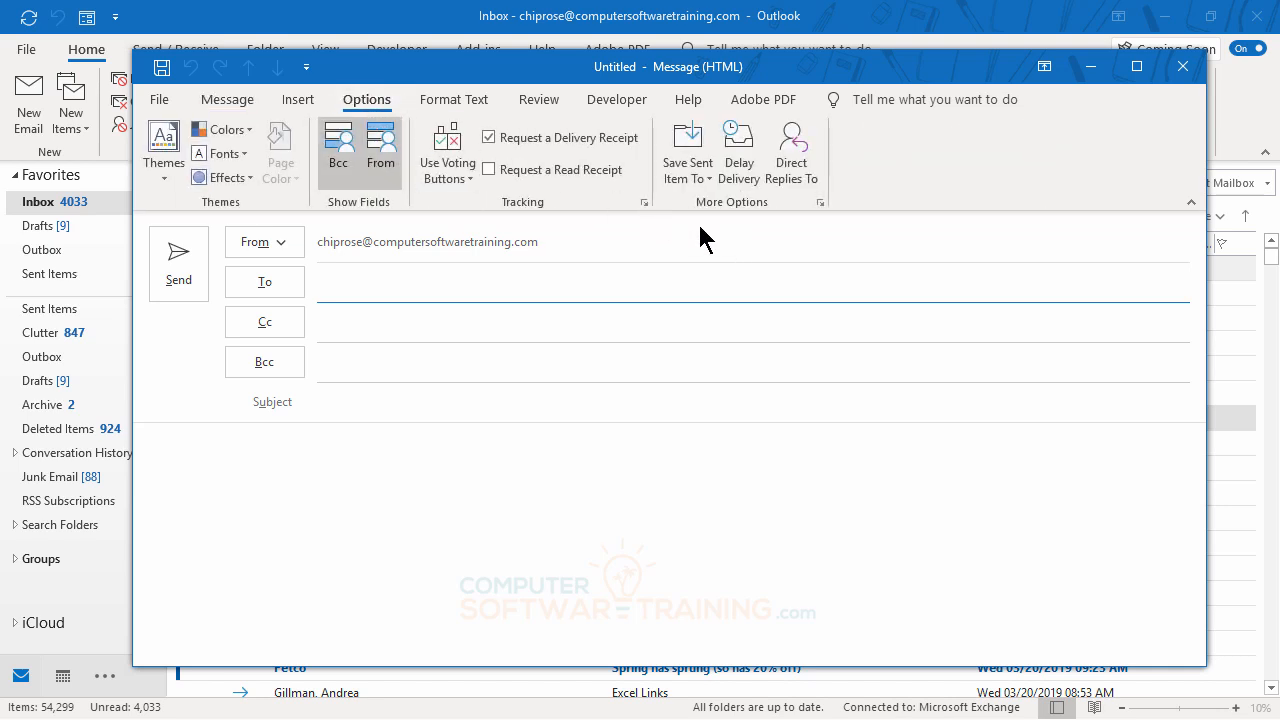
{"action": "left_click", "coordinate": [791, 180]}
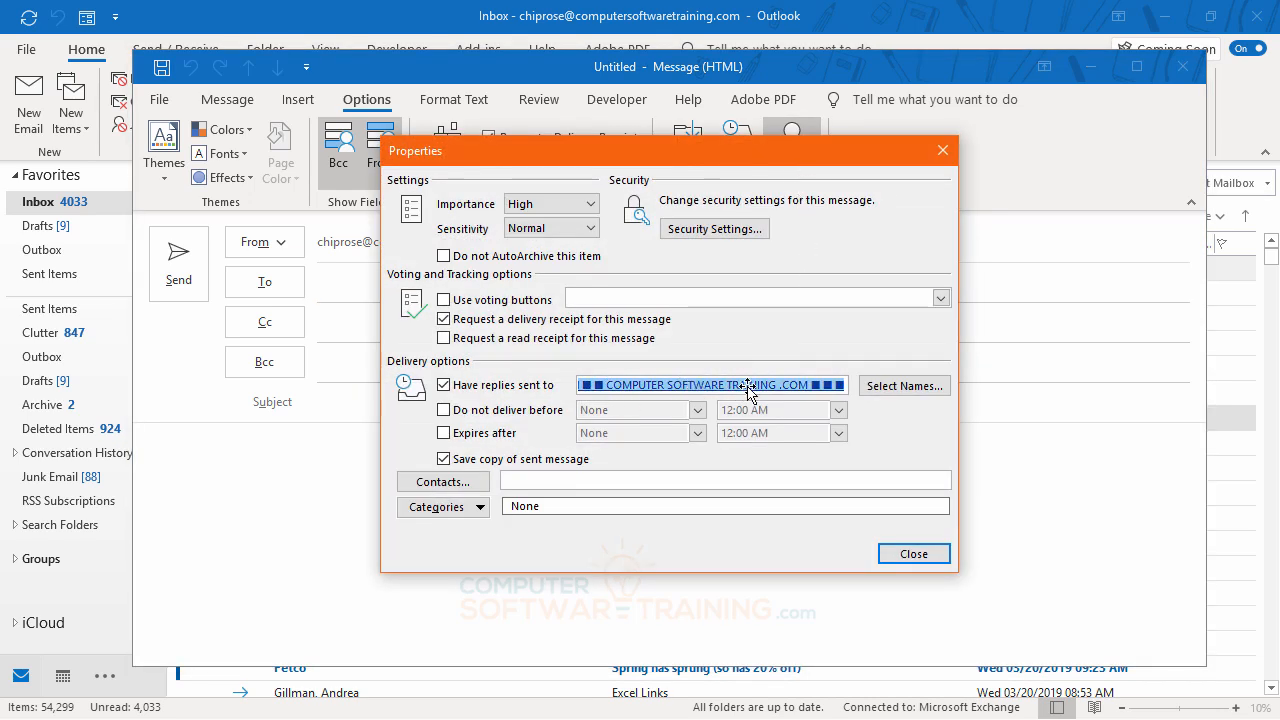
{"action": "mouse_move", "coordinate": [700, 384]}
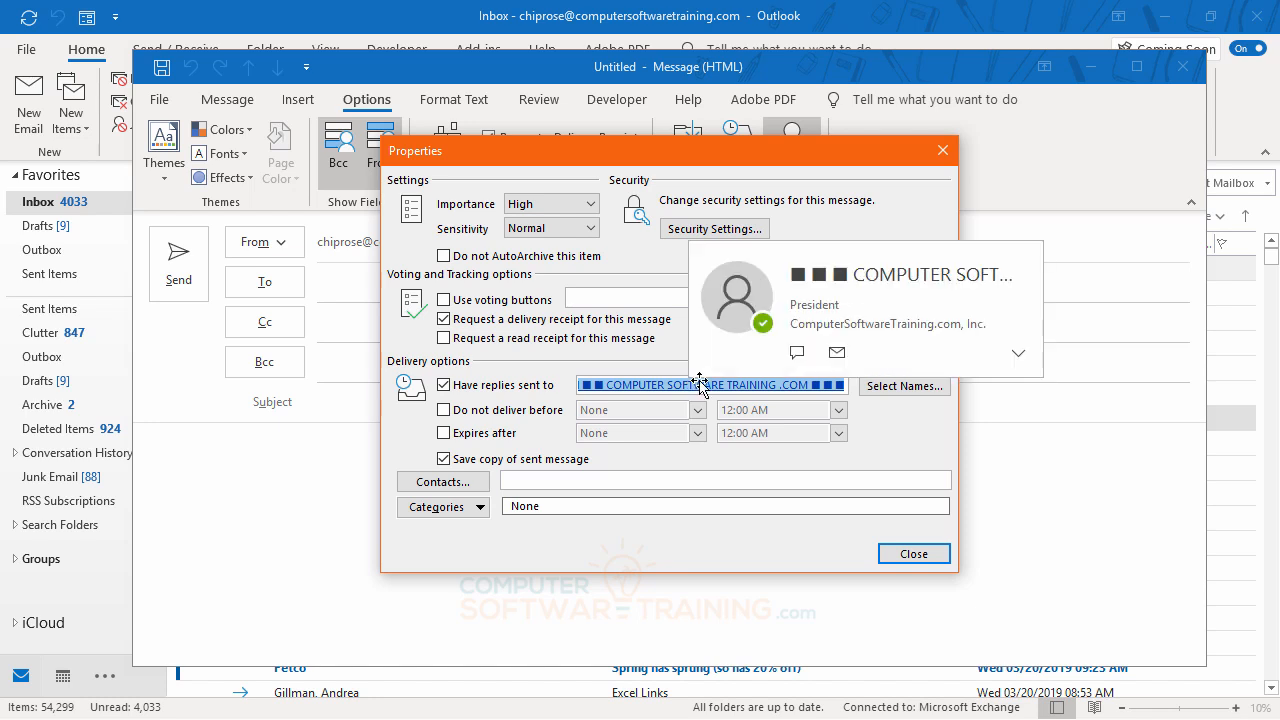
{"action": "key", "text": "Delete"}
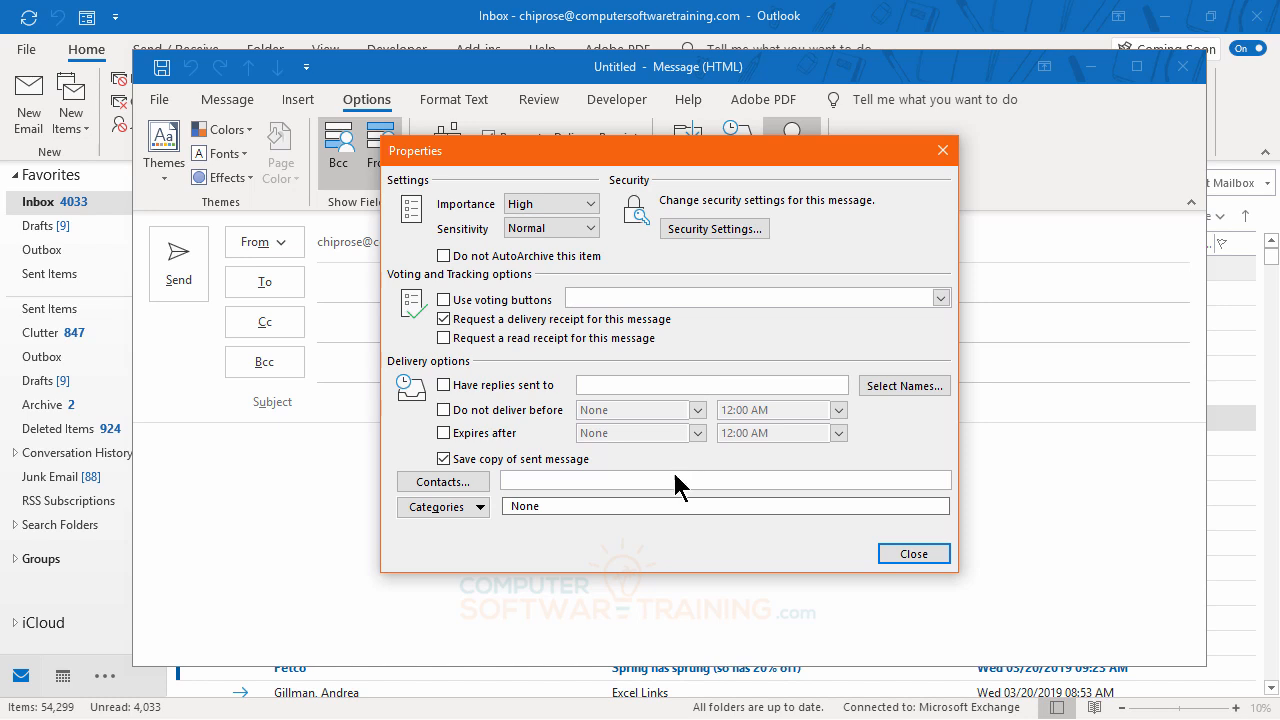
{"action": "left_click", "coordinate": [445, 384]}
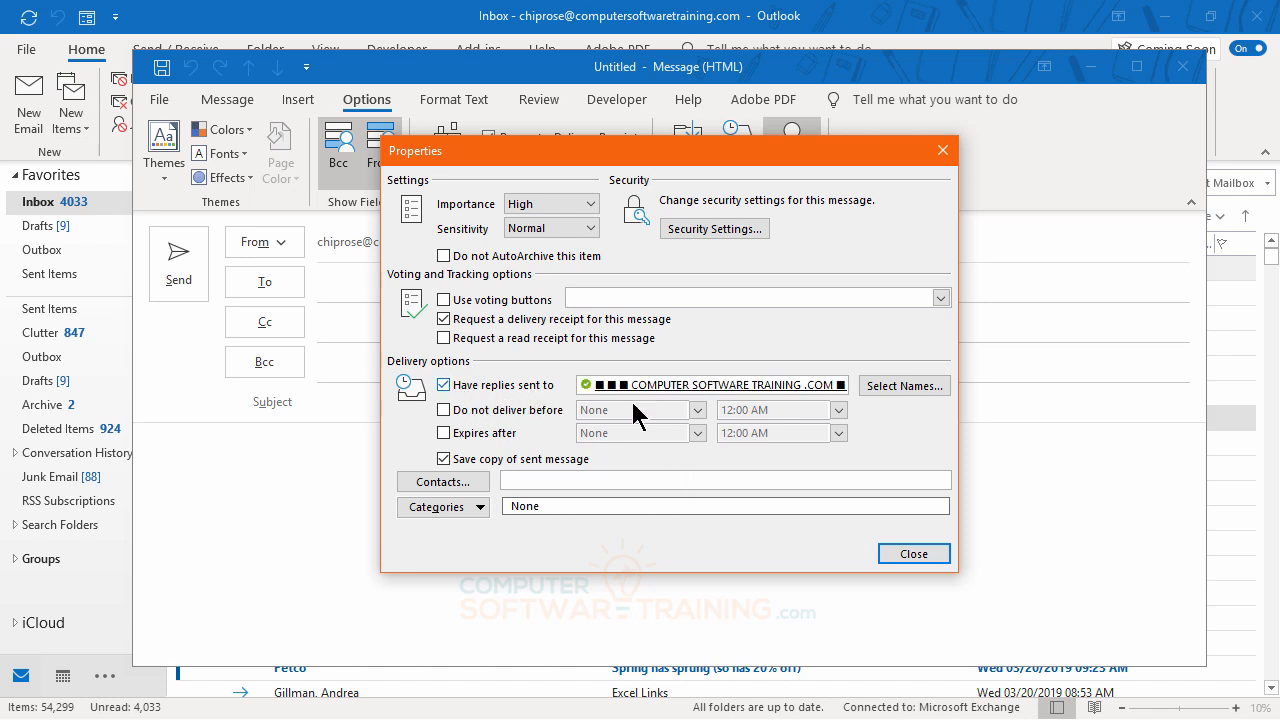
{"action": "left_click", "coordinate": [895, 394]}
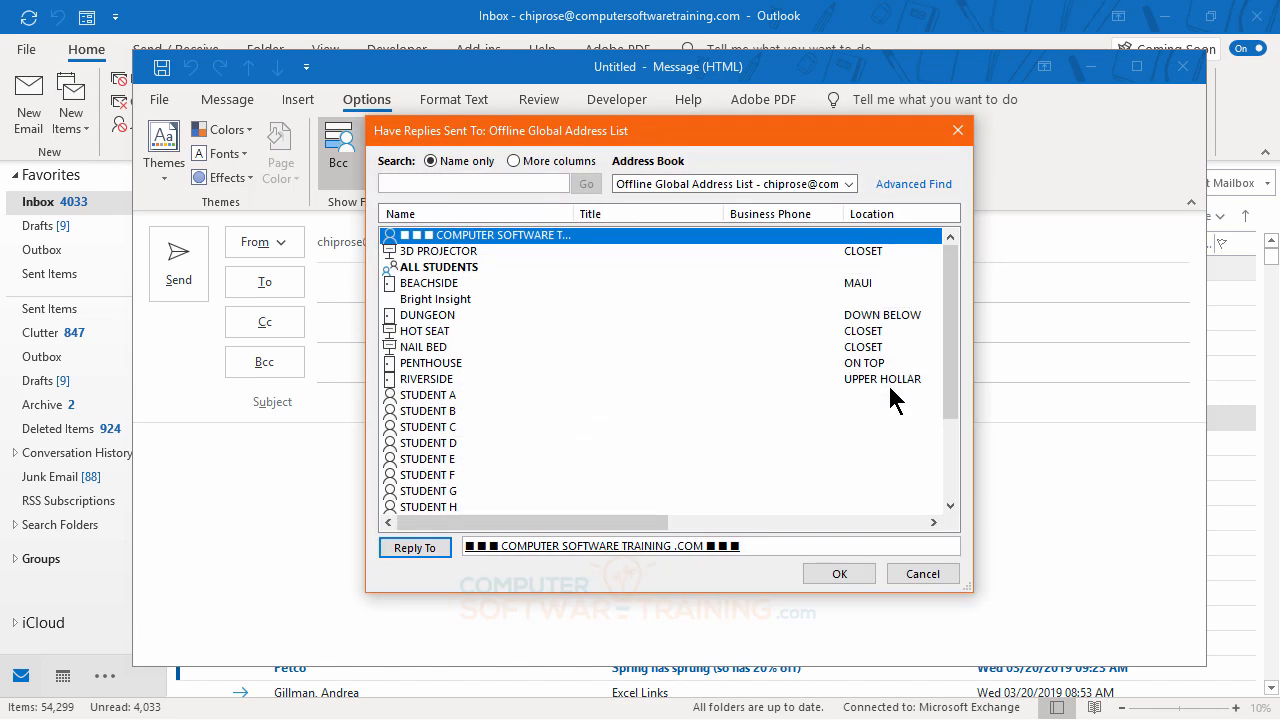
{"action": "left_click", "coordinate": [427, 411]}
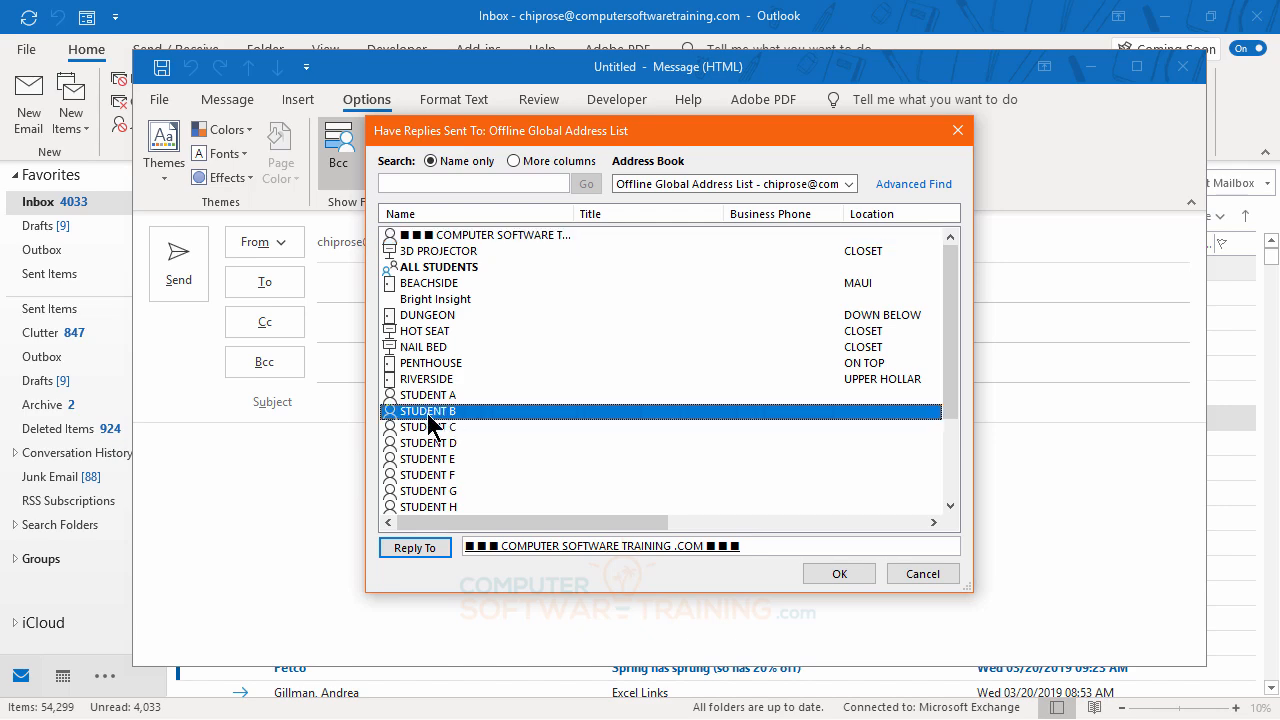
{"action": "double_click", "coordinate": [429, 418]}
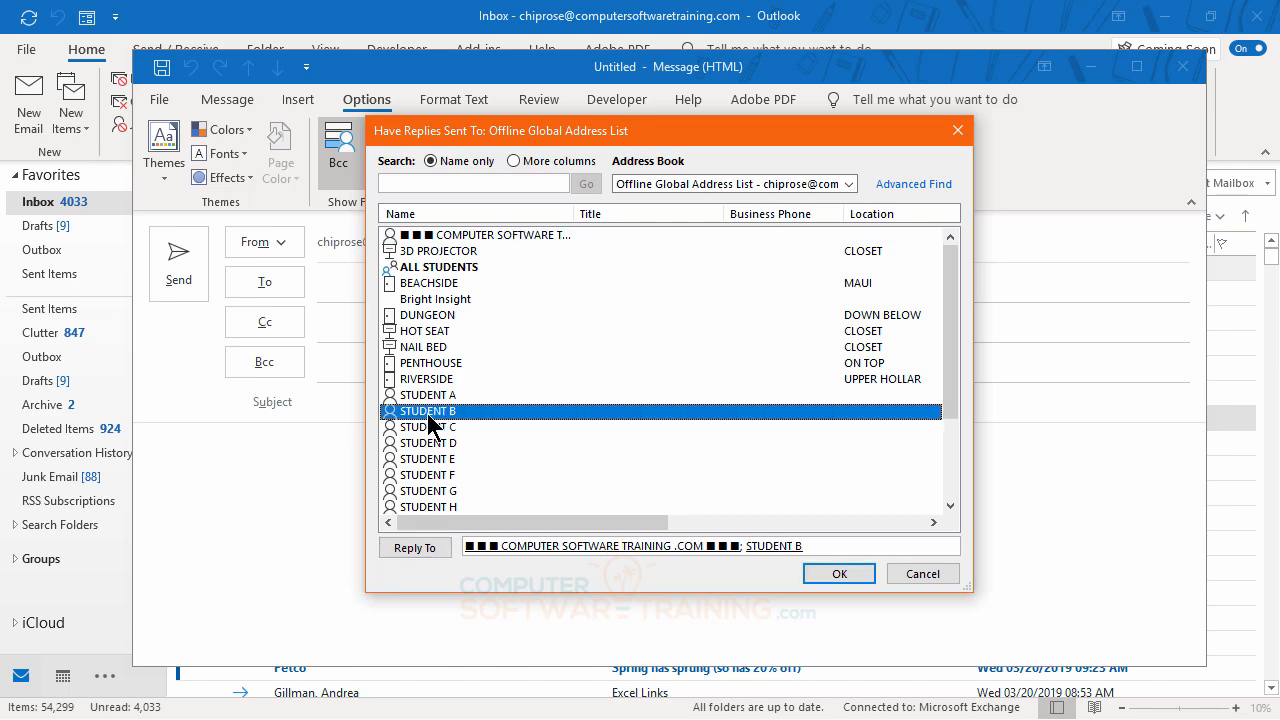
{"action": "left_click", "coordinate": [830, 575]}
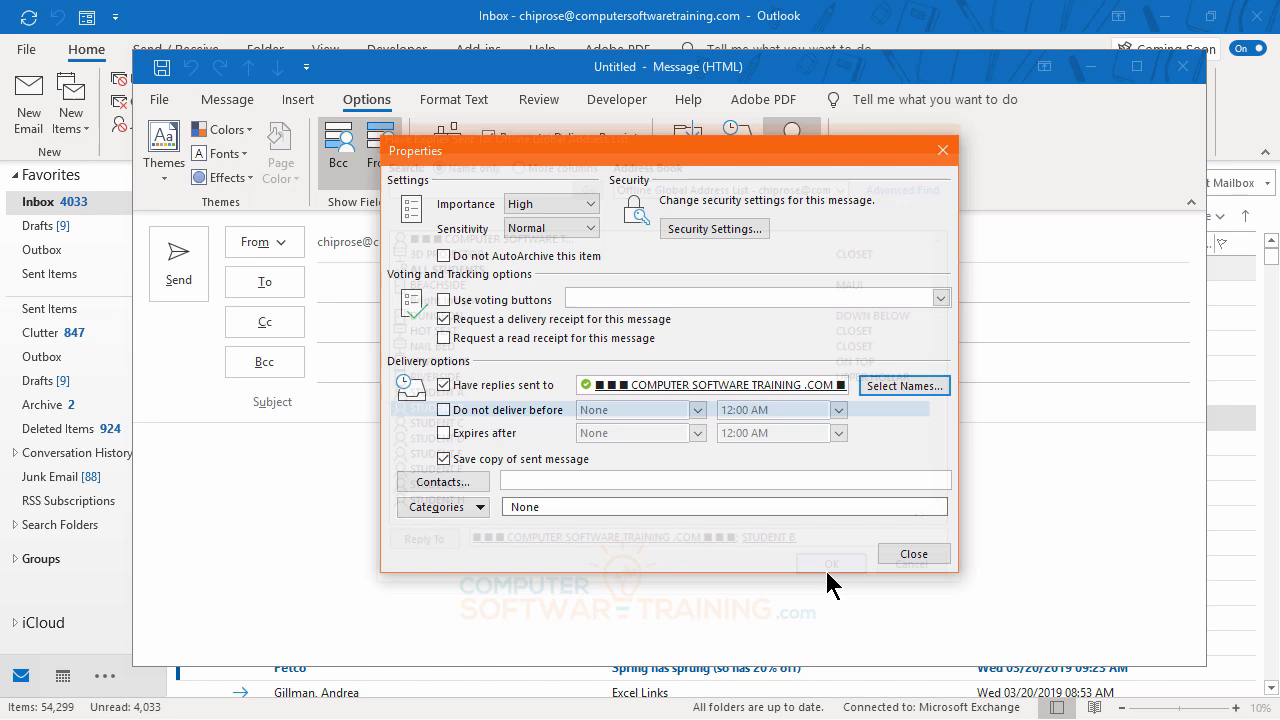
Remove the default account from the reply recipients, keeping only STUDENT B, and close the message properties.
{"action": "left_click", "coordinate": [693, 387]}
{"action": "key", "text": "Delete"}
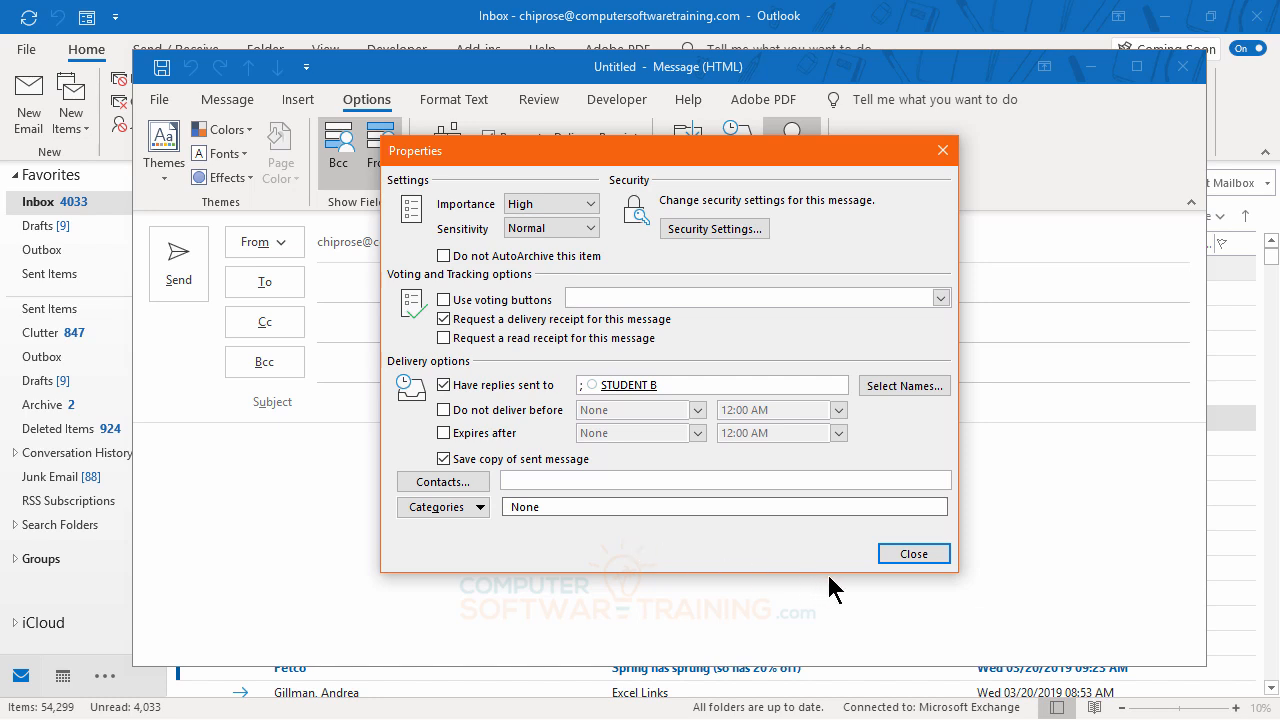
{"action": "left_click", "coordinate": [905, 553]}
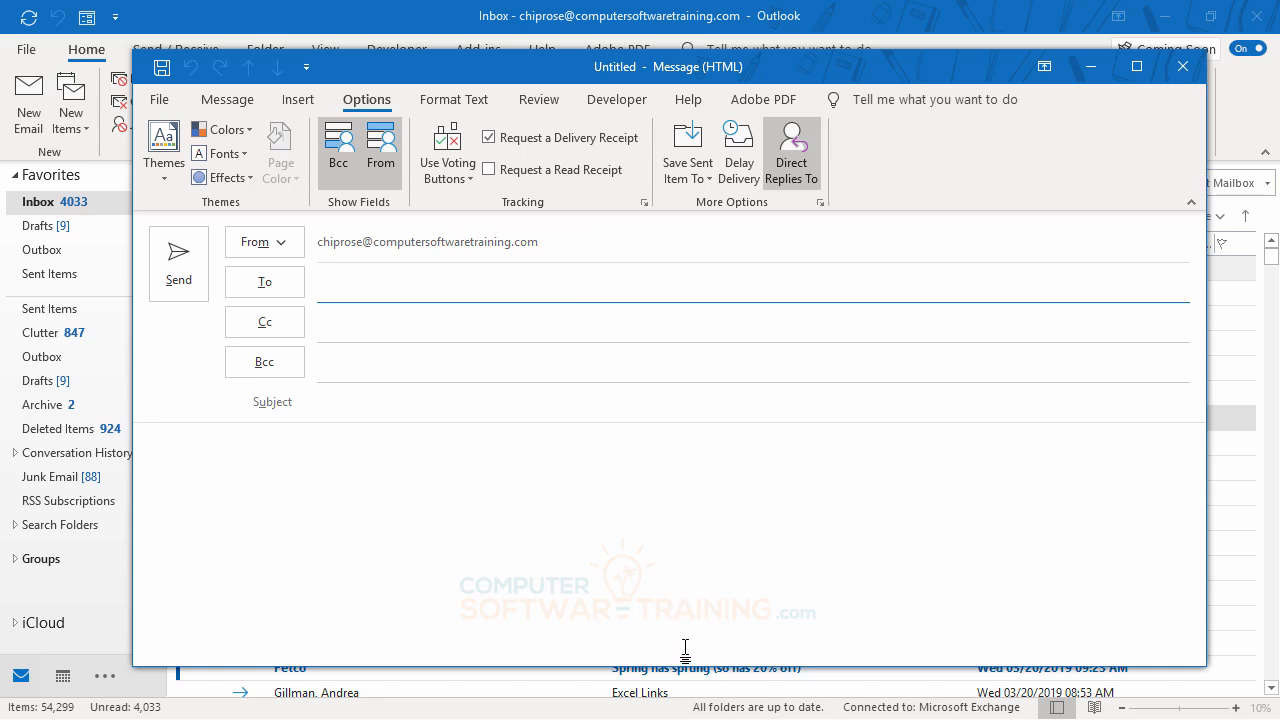
Delay the message's delivery until 03/22/2019 at 08:00 AM.
{"action": "left_click", "coordinate": [739, 168]}
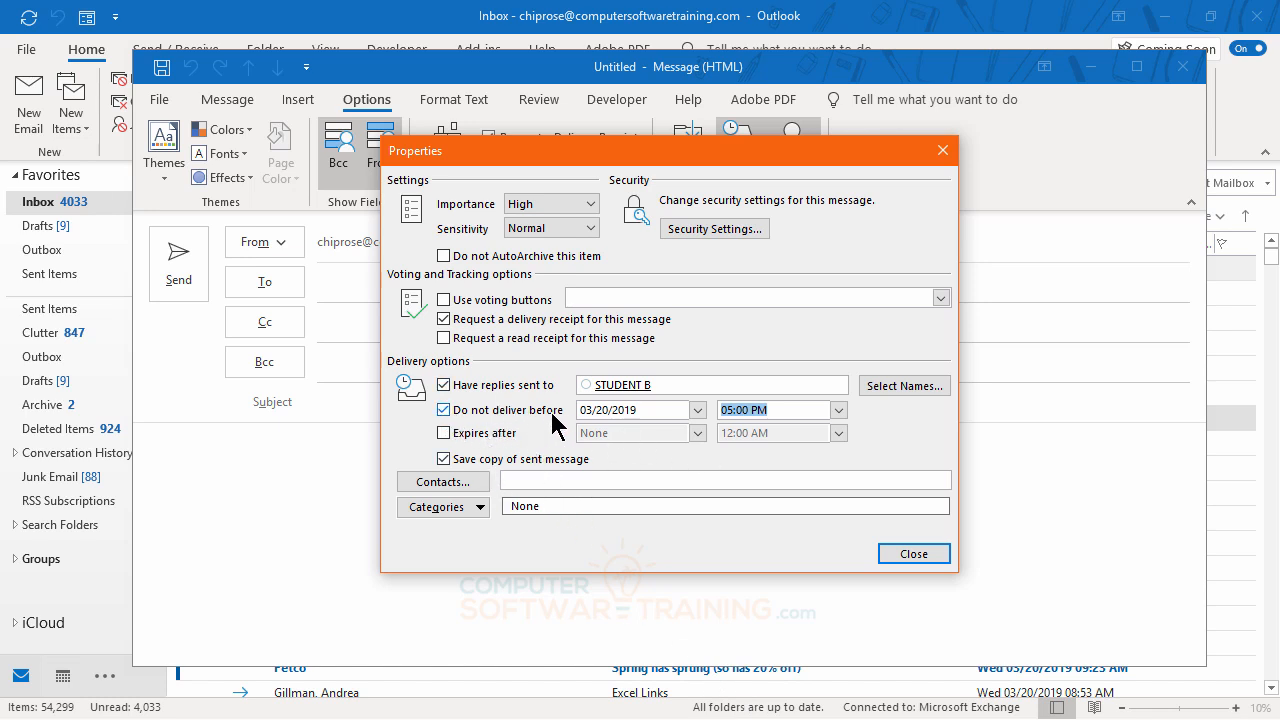
{"action": "left_click", "coordinate": [697, 410]}
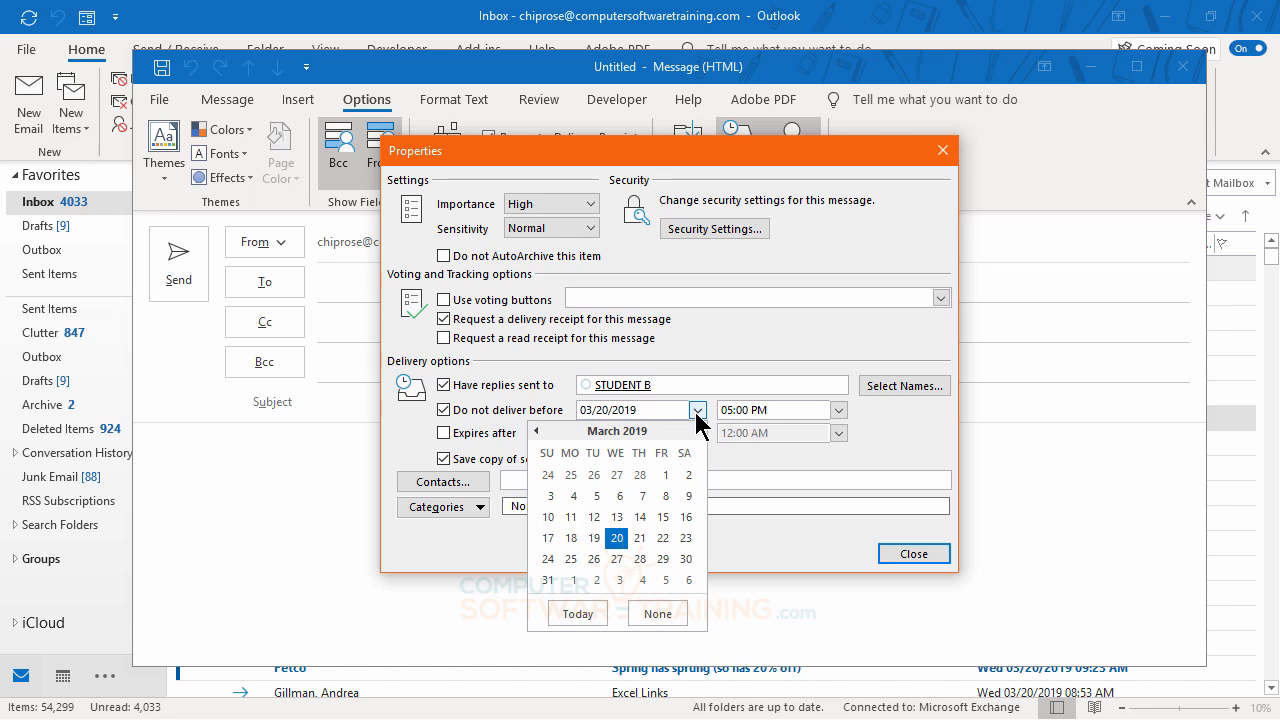
{"action": "left_click", "coordinate": [663, 538]}
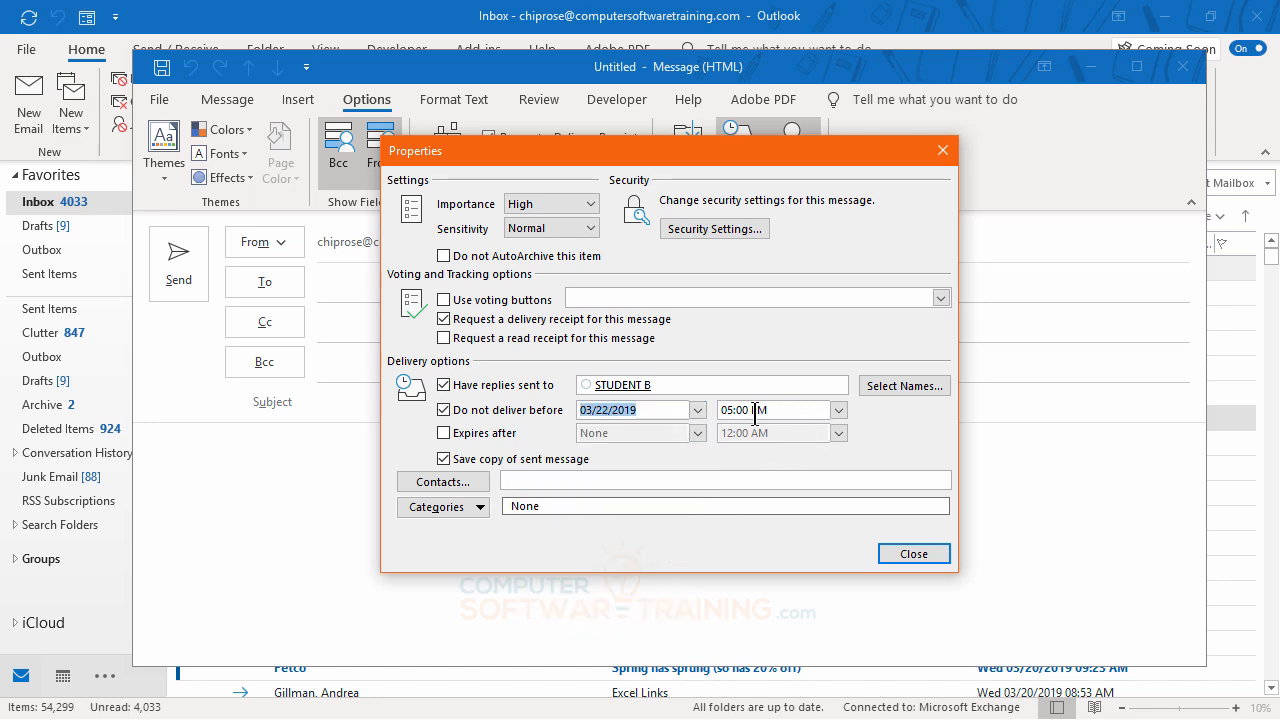
{"action": "left_click", "coordinate": [838, 411]}
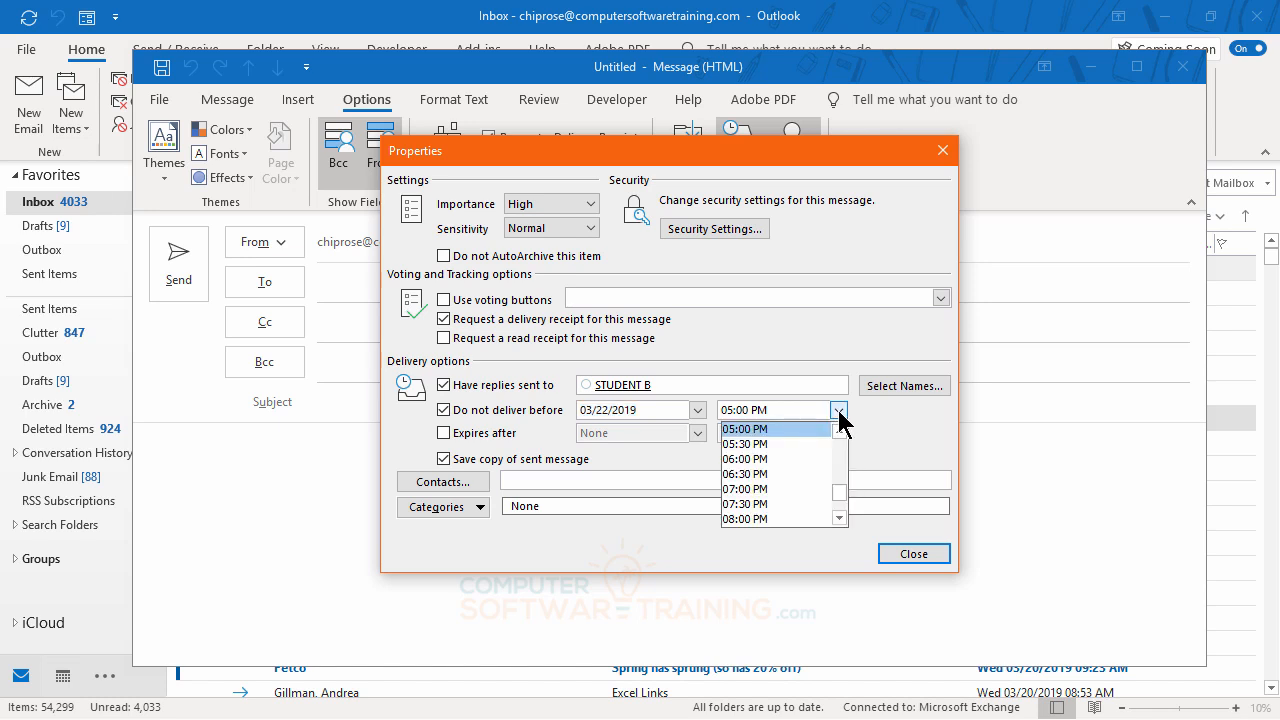
{"action": "left_click_drag", "start_coordinate": [838, 500], "coordinate": [838, 473]}
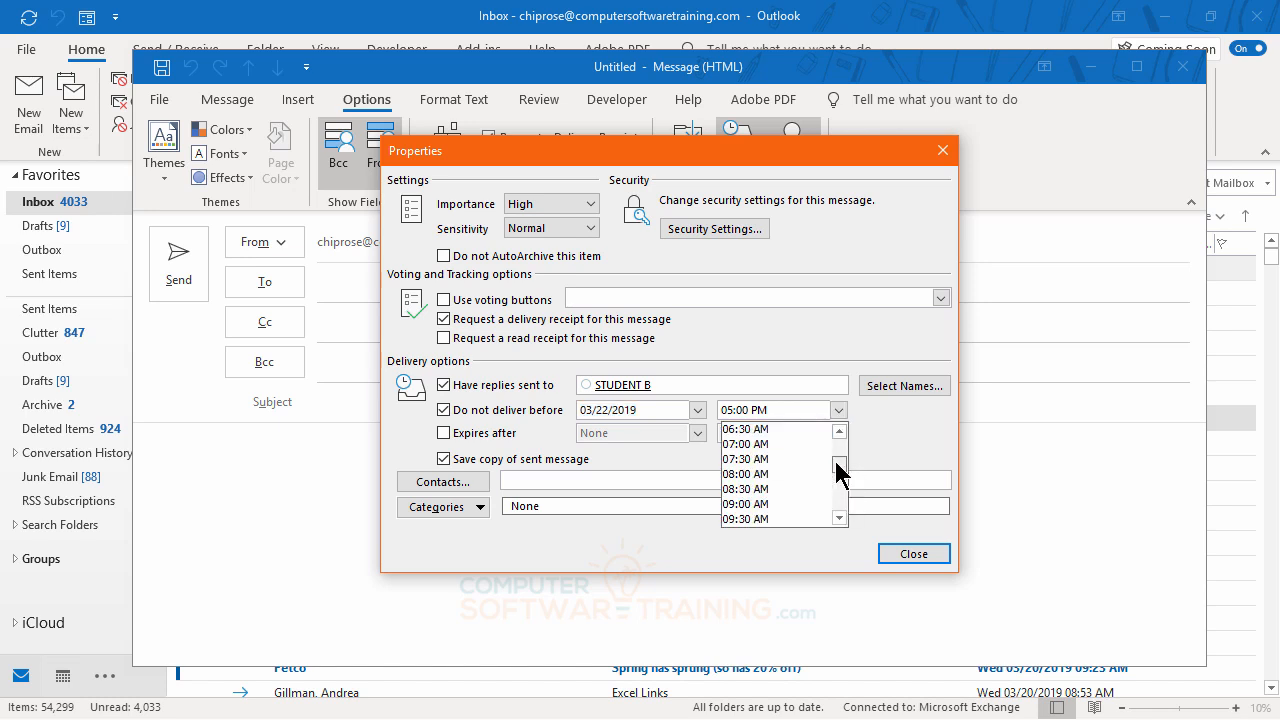
{"action": "left_click", "coordinate": [750, 474]}
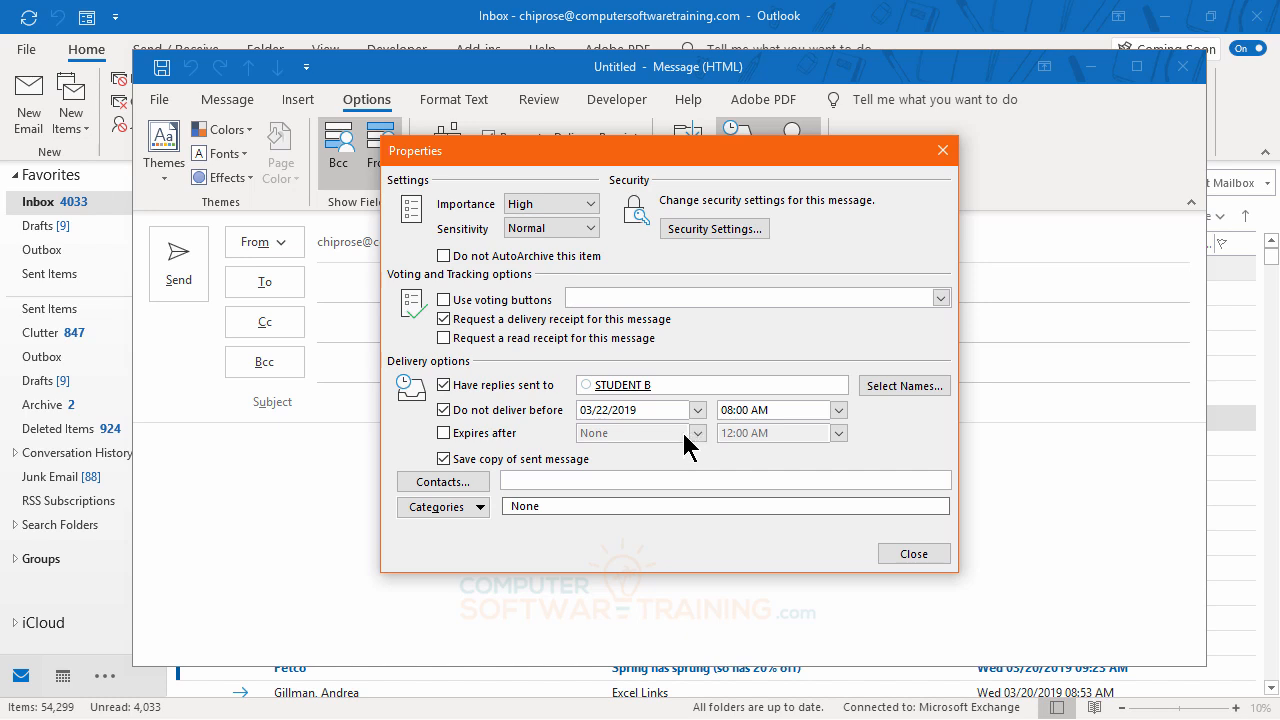
Turn on expiration for the message and set its expiry date to 03/25/2019.
{"action": "left_click", "coordinate": [468, 436]}
{"action": "left_click", "coordinate": [696, 434]}
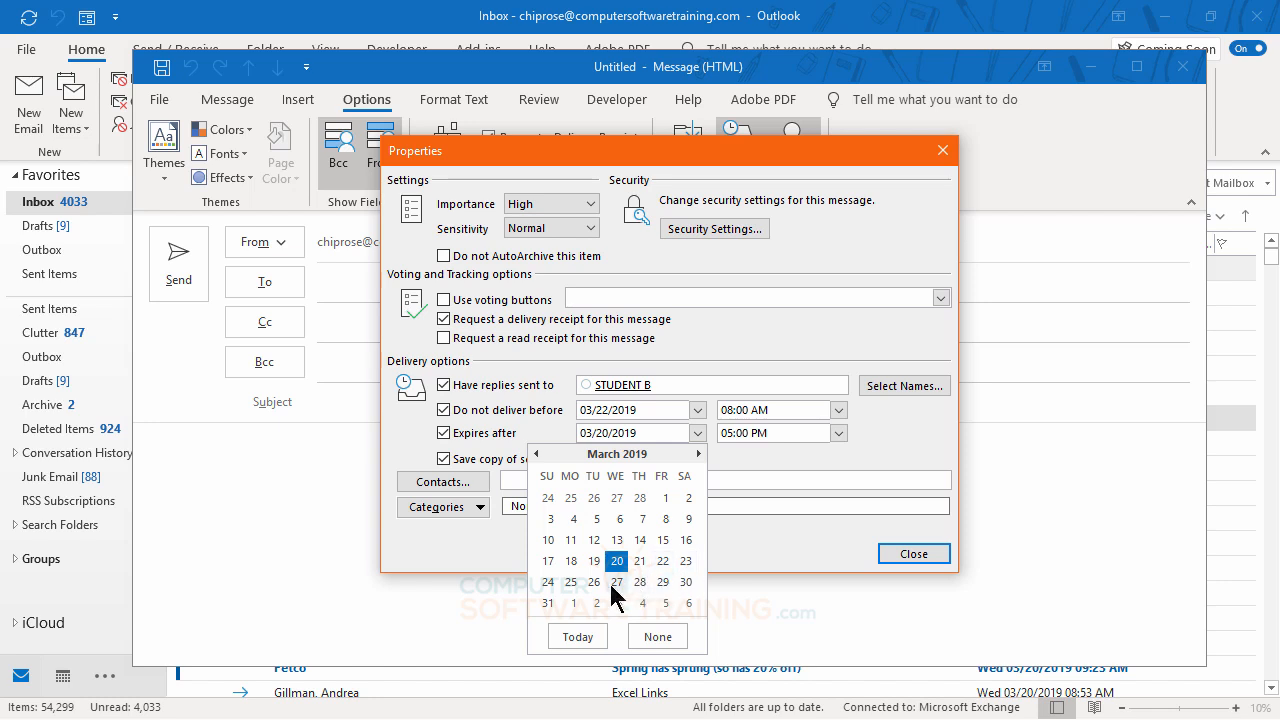
{"action": "left_click", "coordinate": [571, 583]}
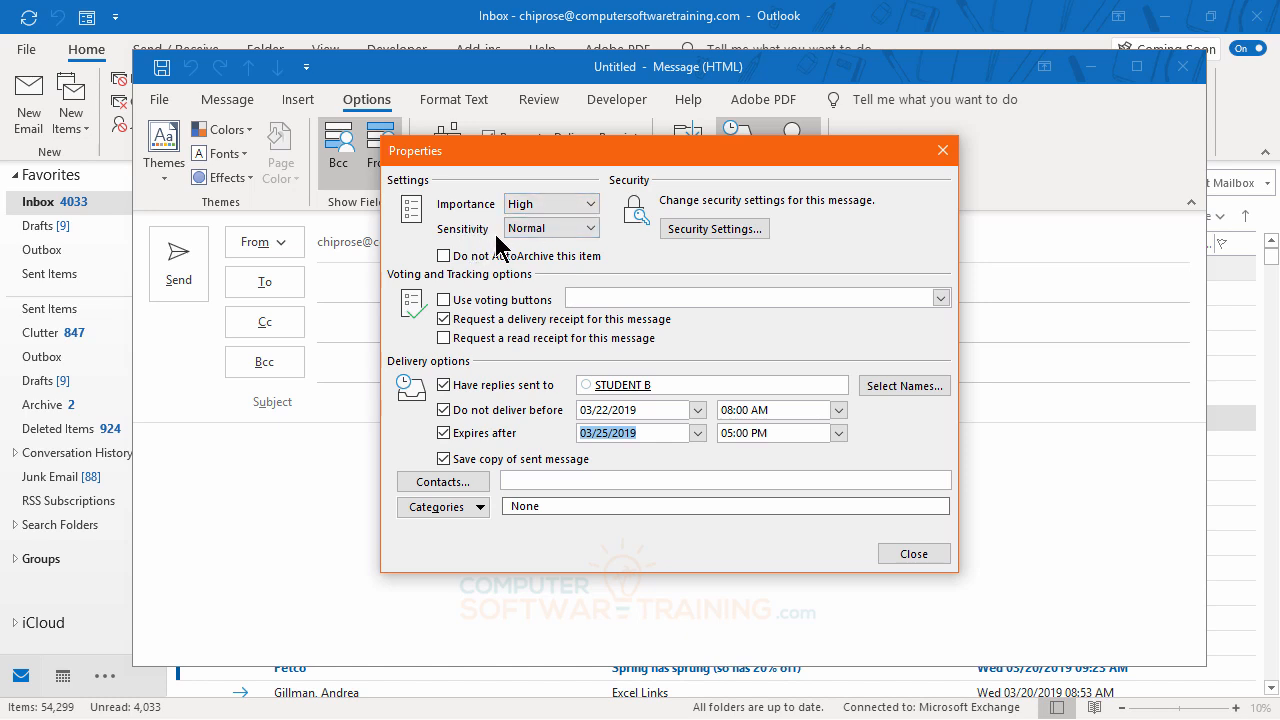
Try the Private and Personal sensitivity levels for the message.
{"action": "left_click", "coordinate": [591, 229]}
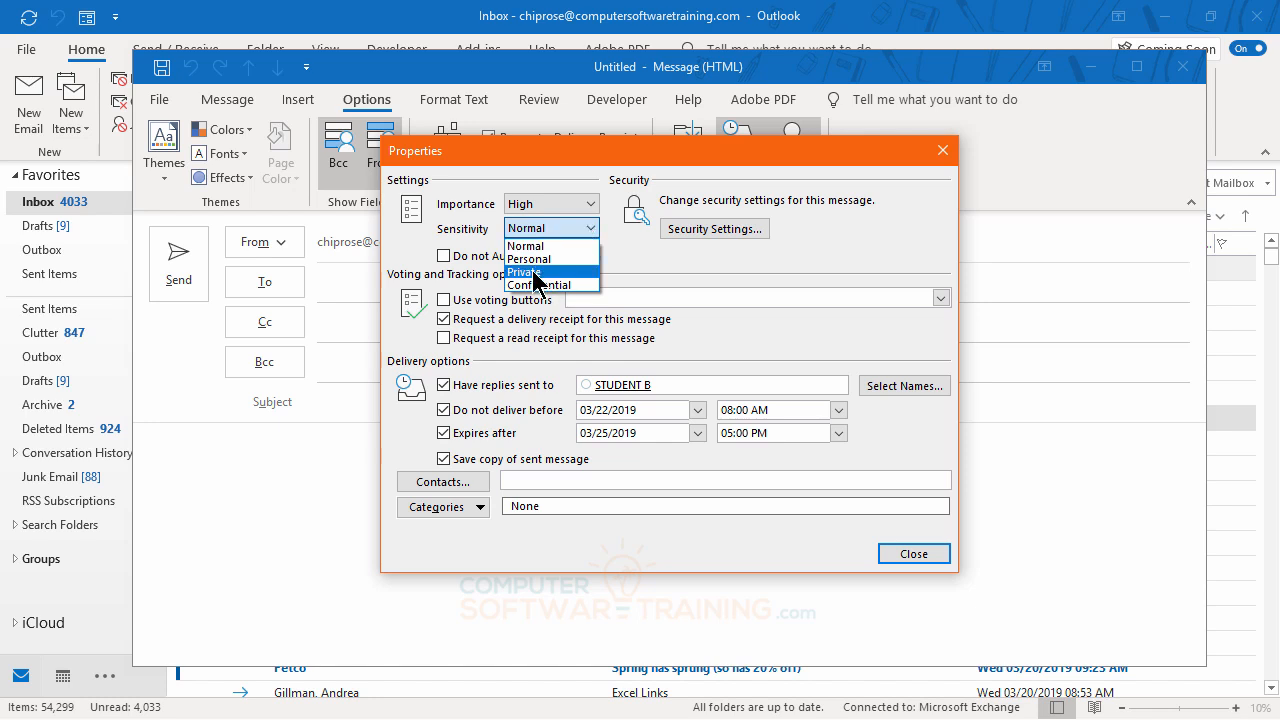
{"action": "left_click", "coordinate": [534, 272]}
{"action": "left_click", "coordinate": [591, 230]}
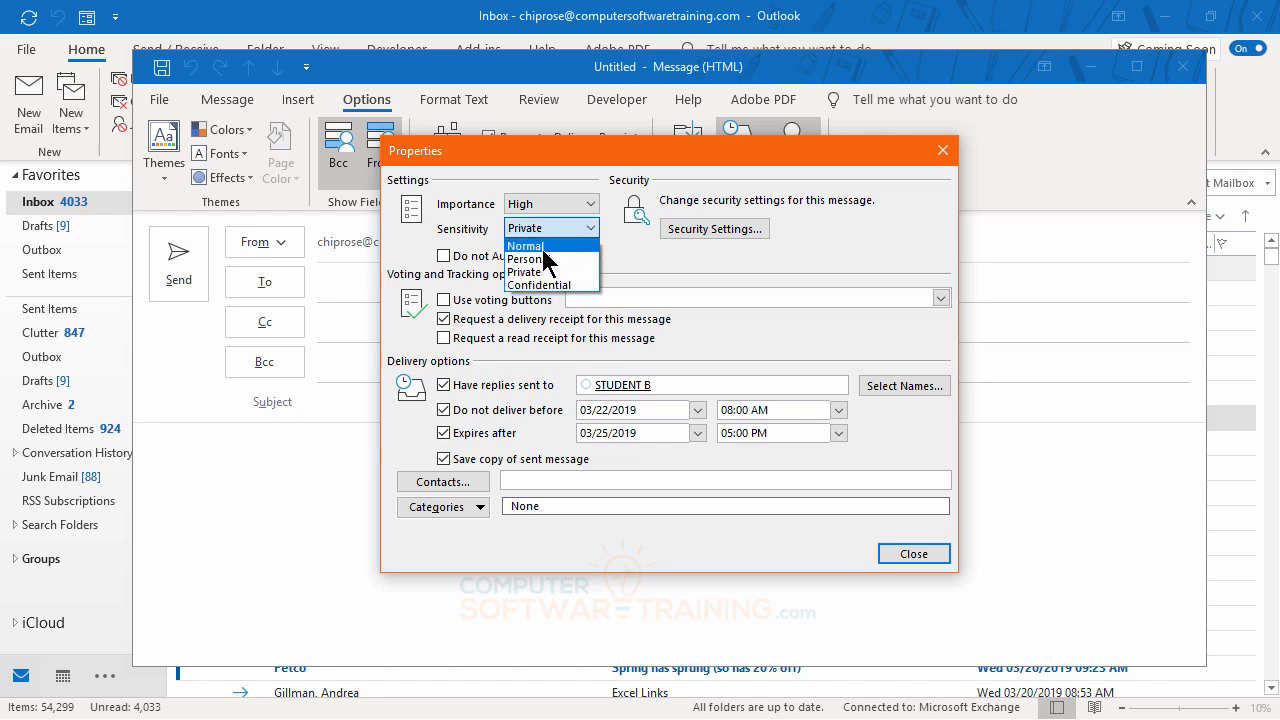
{"action": "left_click", "coordinate": [538, 259]}
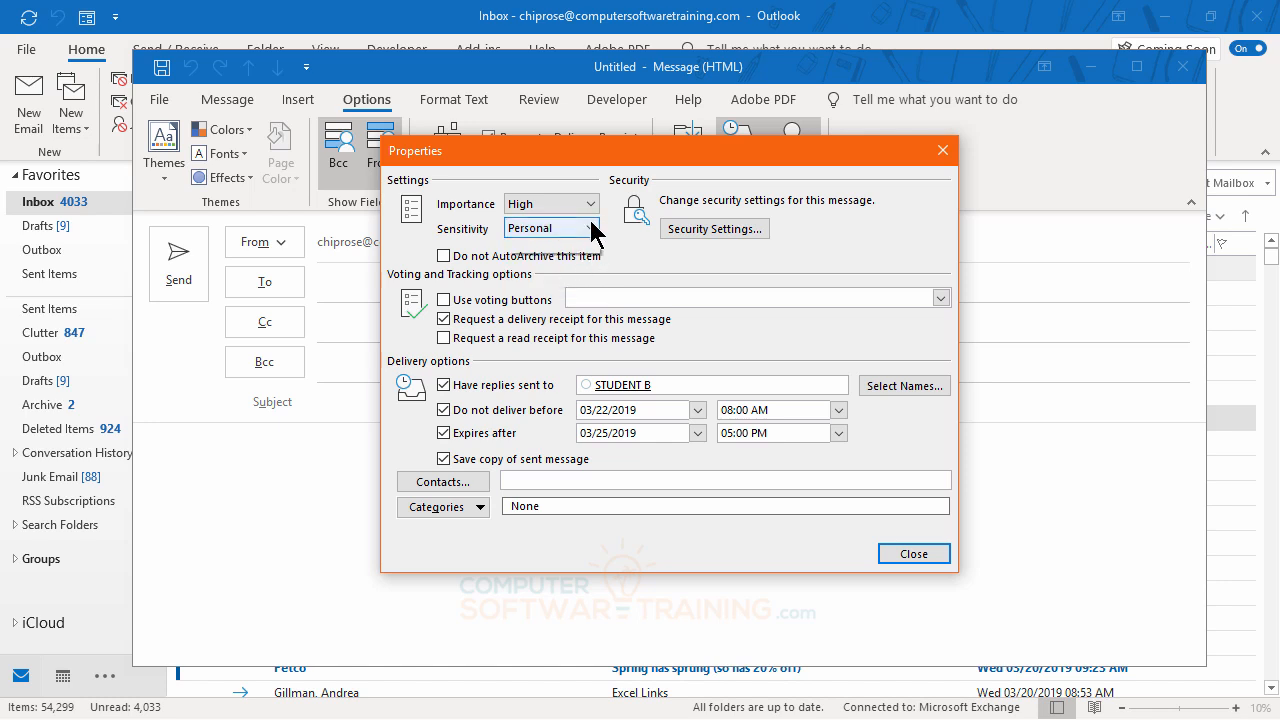
Set the message's sensitivity to Confidential and close the properties.
{"action": "left_click", "coordinate": [591, 230]}
{"action": "left_click", "coordinate": [574, 286]}
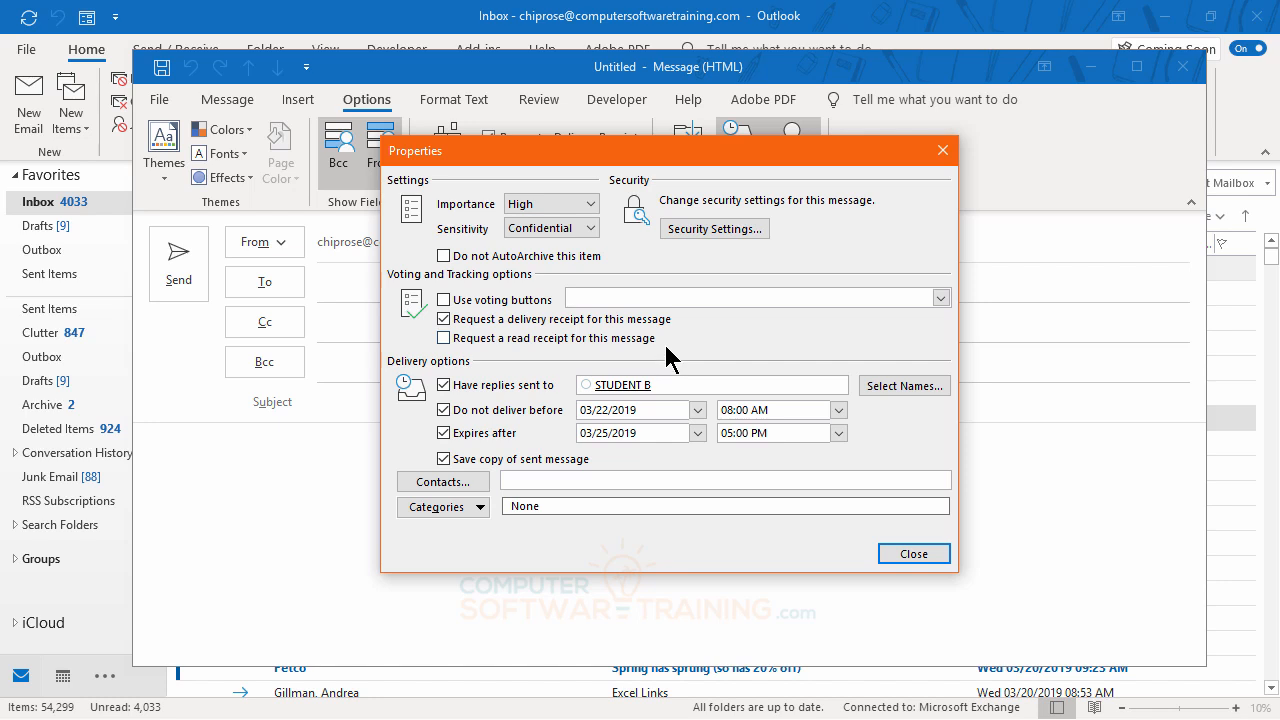
{"action": "left_click", "coordinate": [913, 556]}
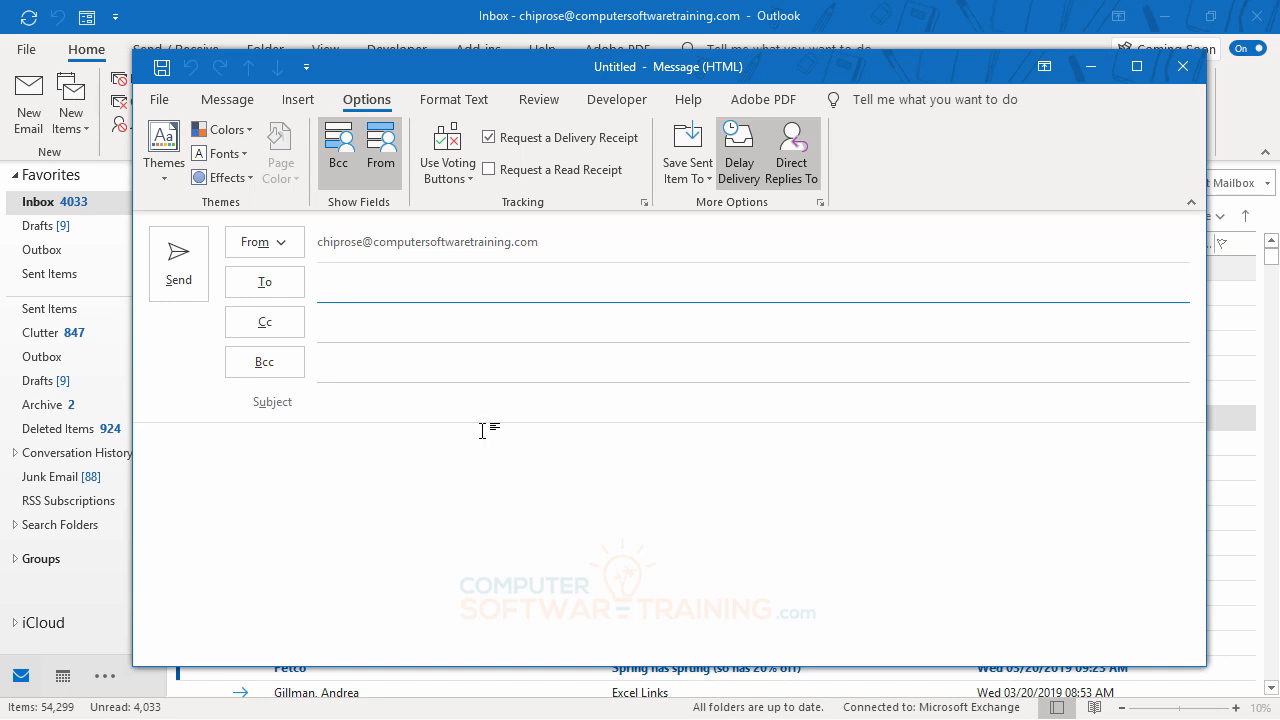
Add STUDENT A, STUDENT B and STUDENT C from the address list as To recipients of the message.
{"action": "left_click", "coordinate": [256, 281]}
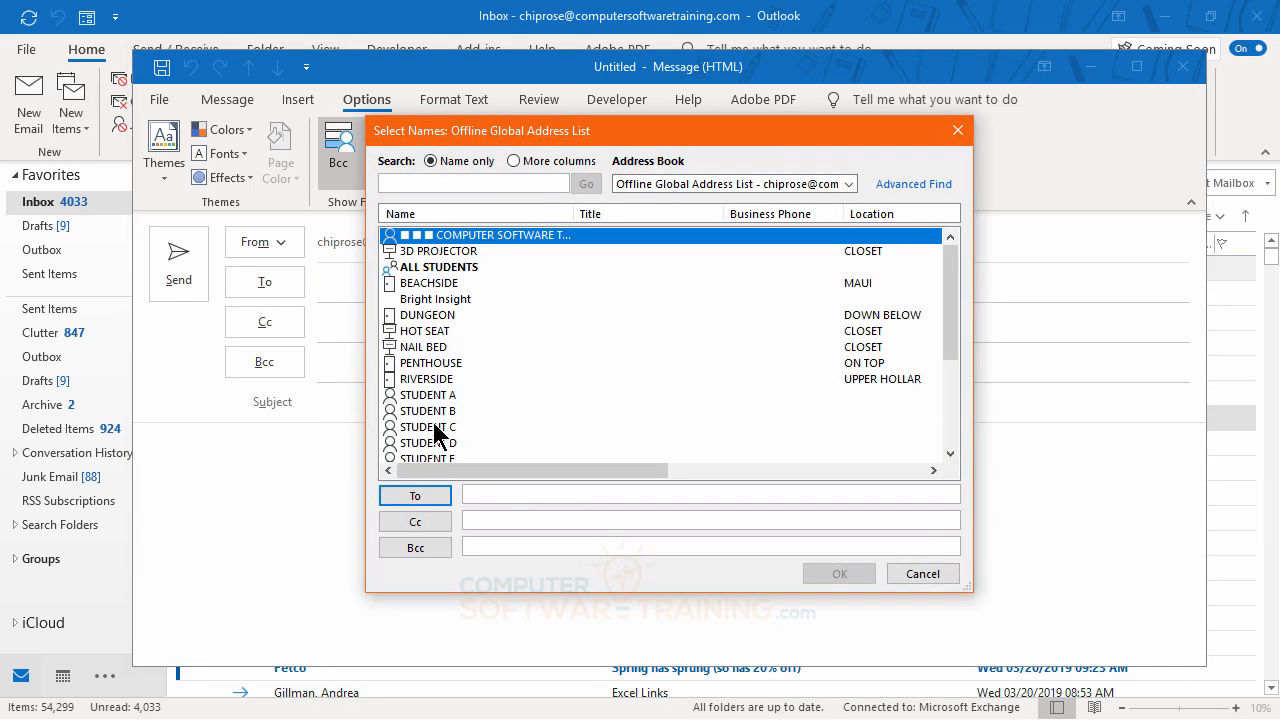
{"action": "left_click_drag", "start_coordinate": [438, 399], "coordinate": [434, 430]}
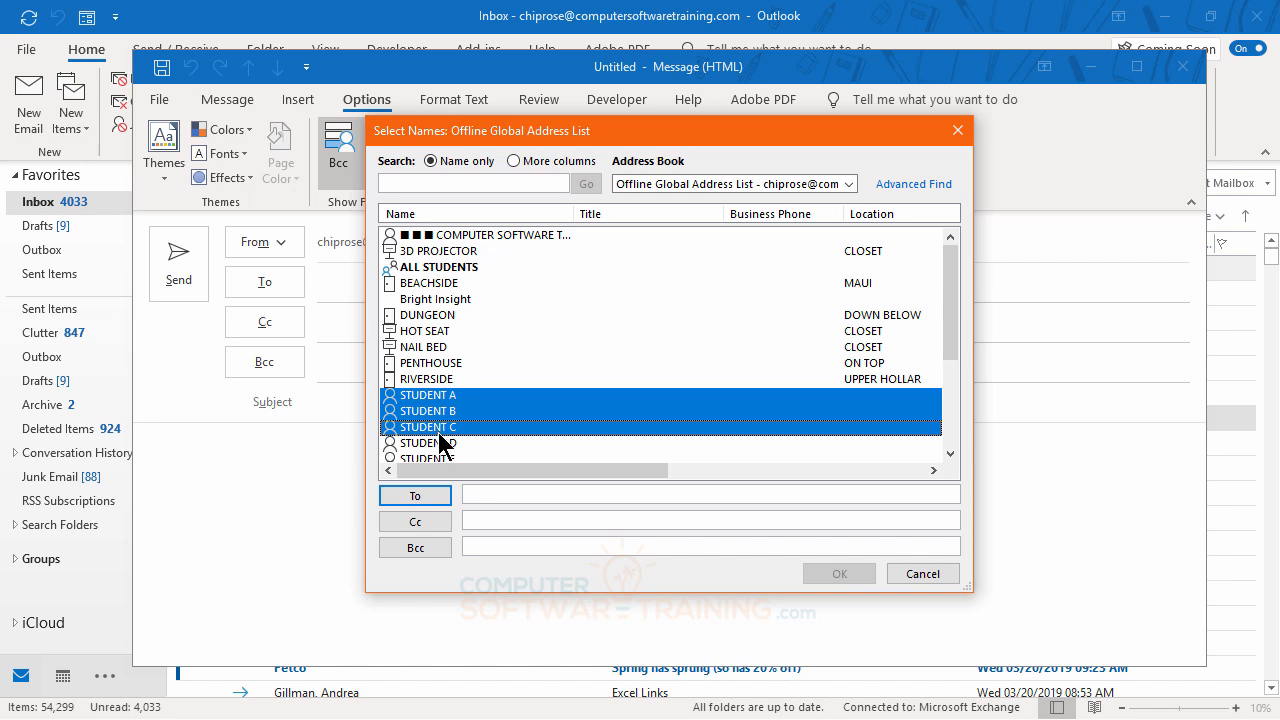
{"action": "left_click", "coordinate": [418, 499]}
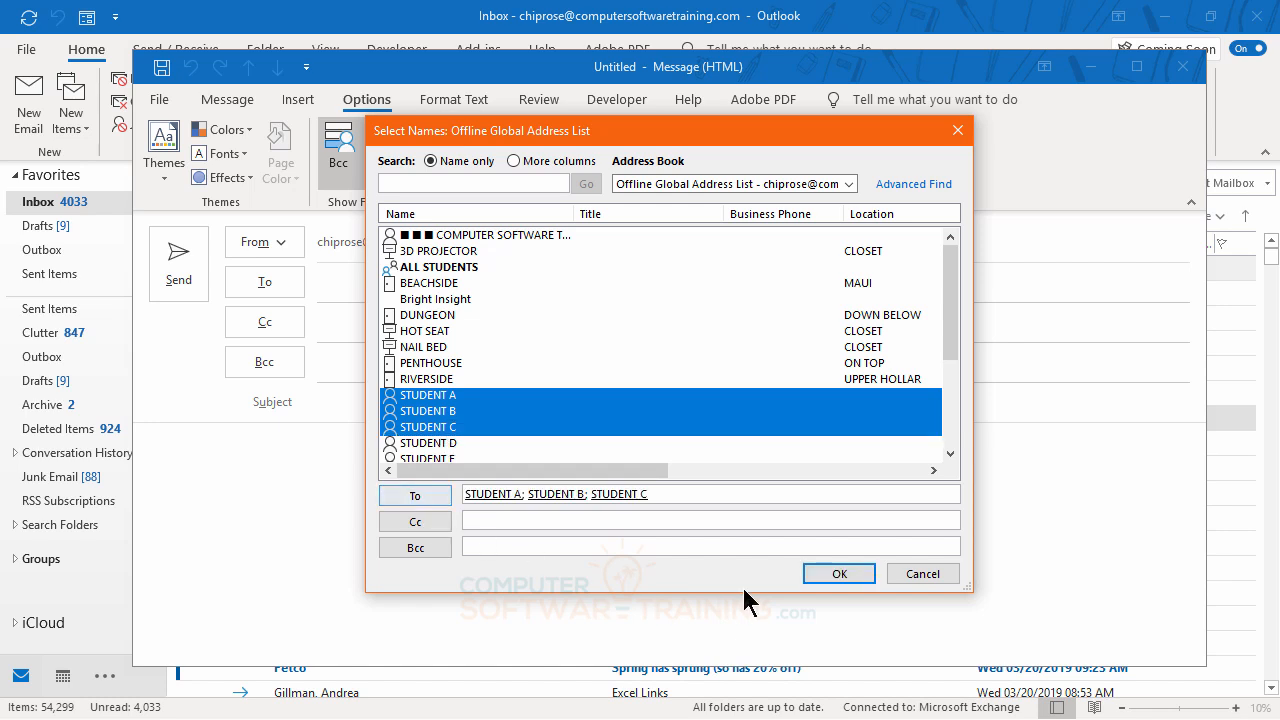
{"action": "left_click", "coordinate": [843, 574]}
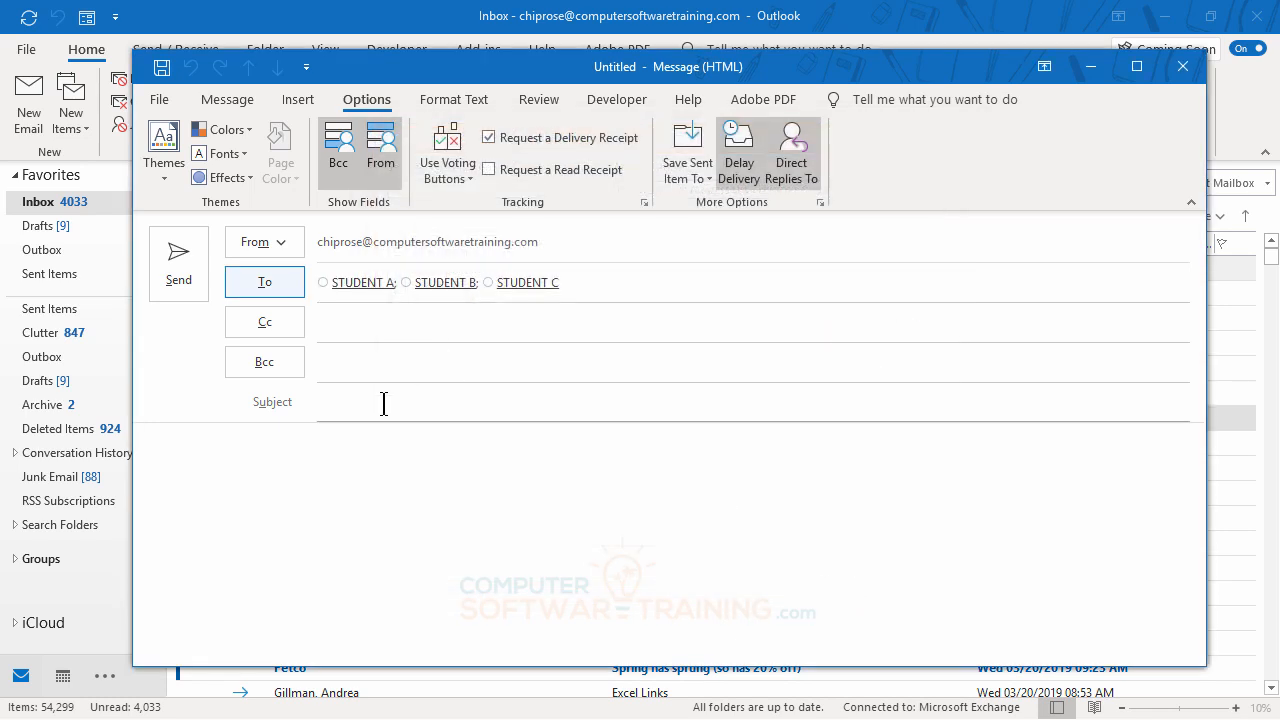
Enter hhhfhfhfhfhg as the message's subject and fill the body with a line of placeholder text.
{"action": "left_click", "coordinate": [384, 398]}
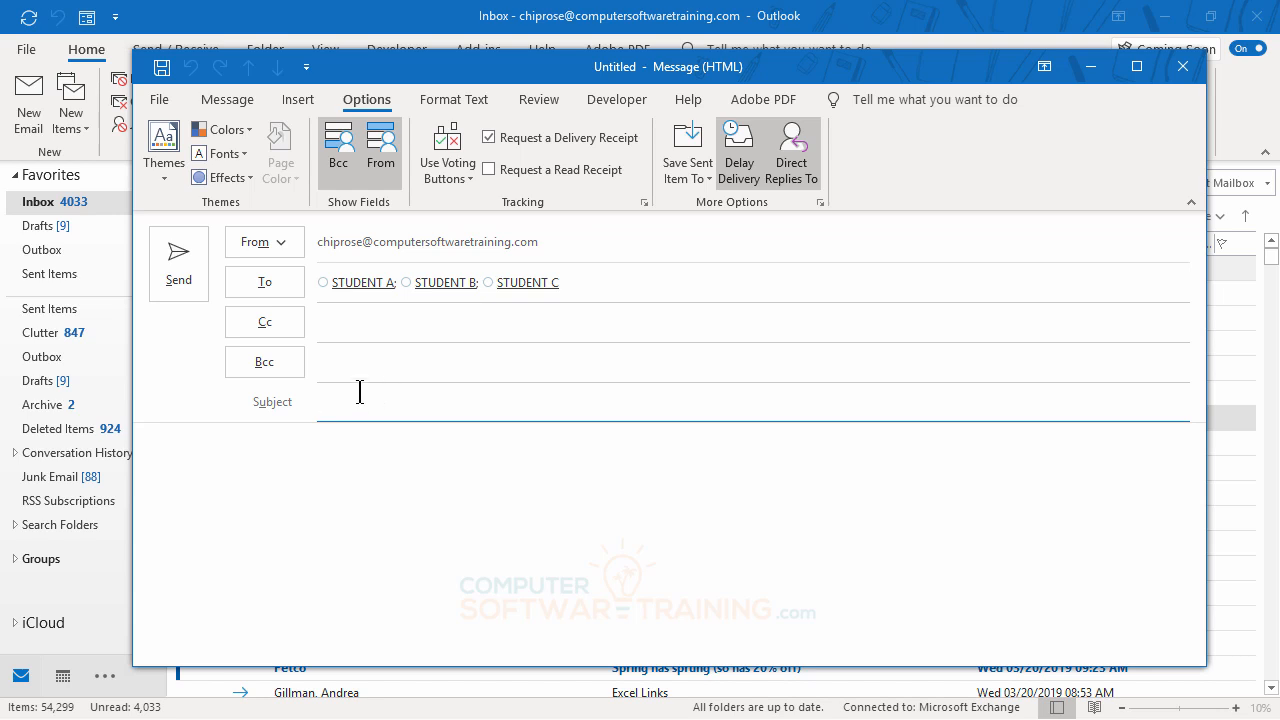
{"action": "type", "text": "hhhfhfhfhfhg"}
{"action": "left_click", "coordinate": [241, 486]}
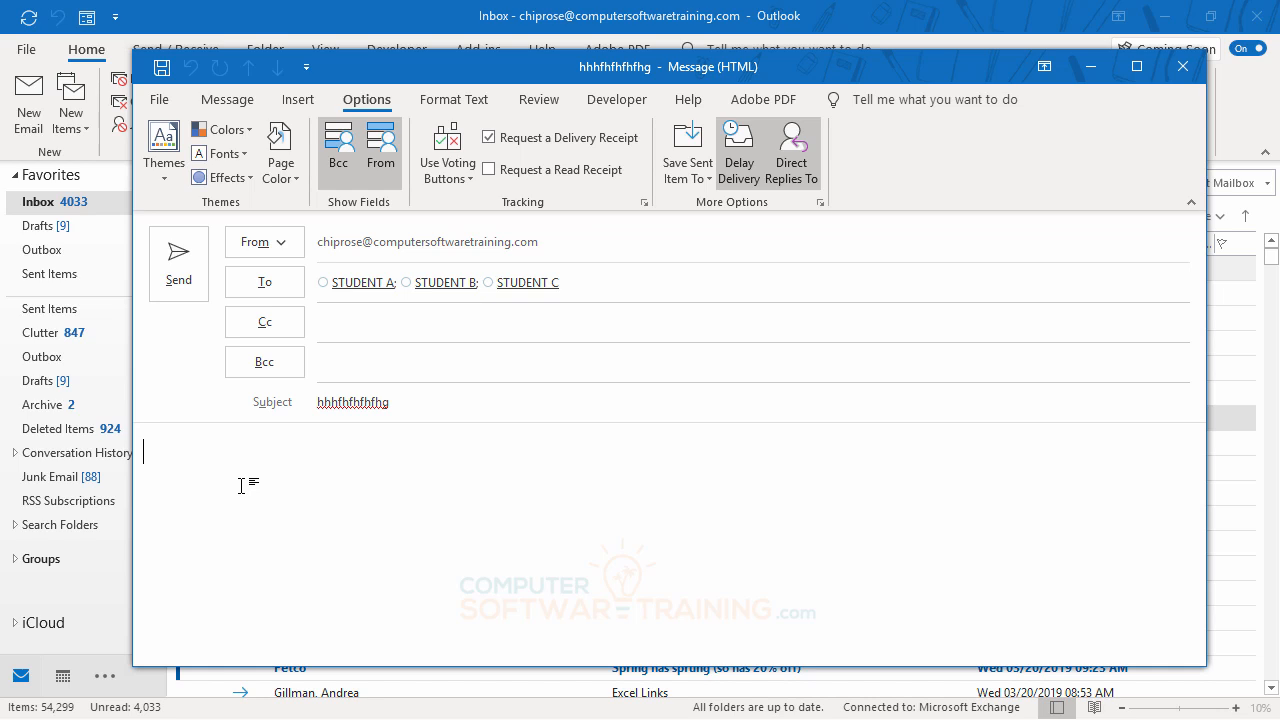
{"action": "type", "text": "Rjklewsklr ewirewi uoru weoiru oweiu roiweu roiweu"}
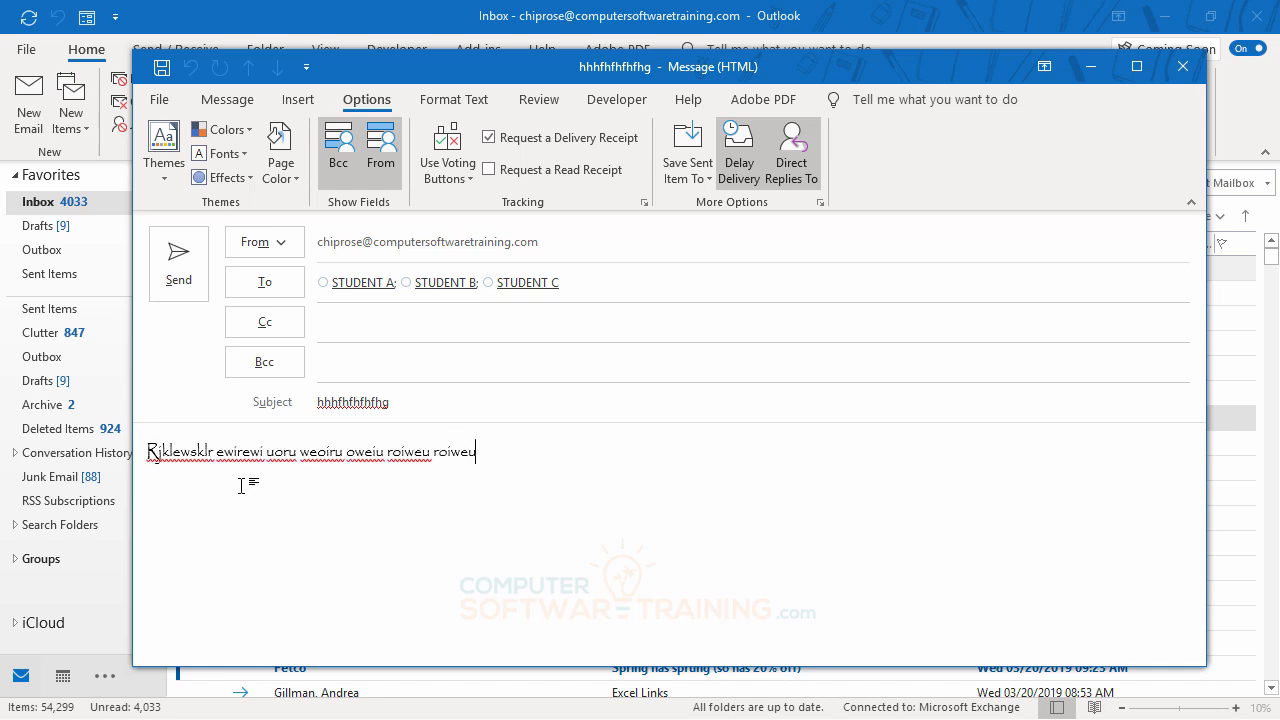
{"action": "type", "text": " oir uweoiru woeiu roiwe uori uweoiru weoiu rwoi"}
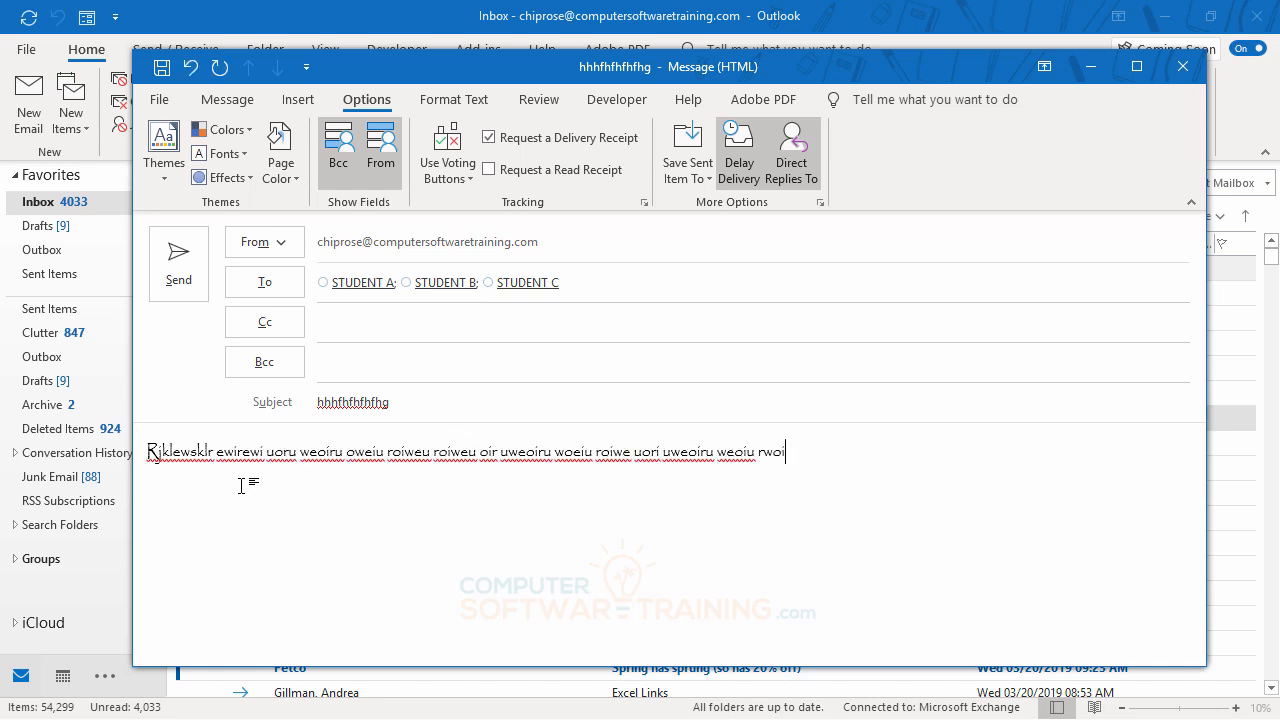
Send the message, check it in the Outbox and return to the Inbox.
{"action": "left_click", "coordinate": [176, 266]}
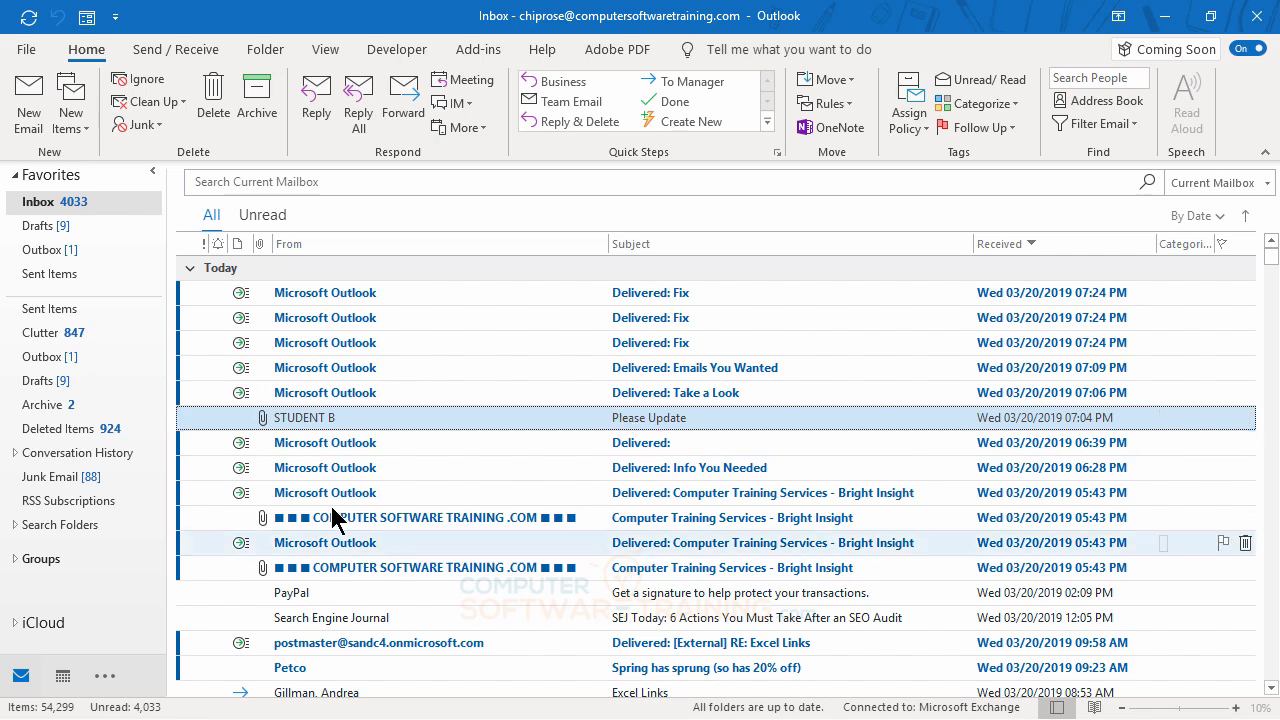
{"action": "left_click", "coordinate": [56, 359]}
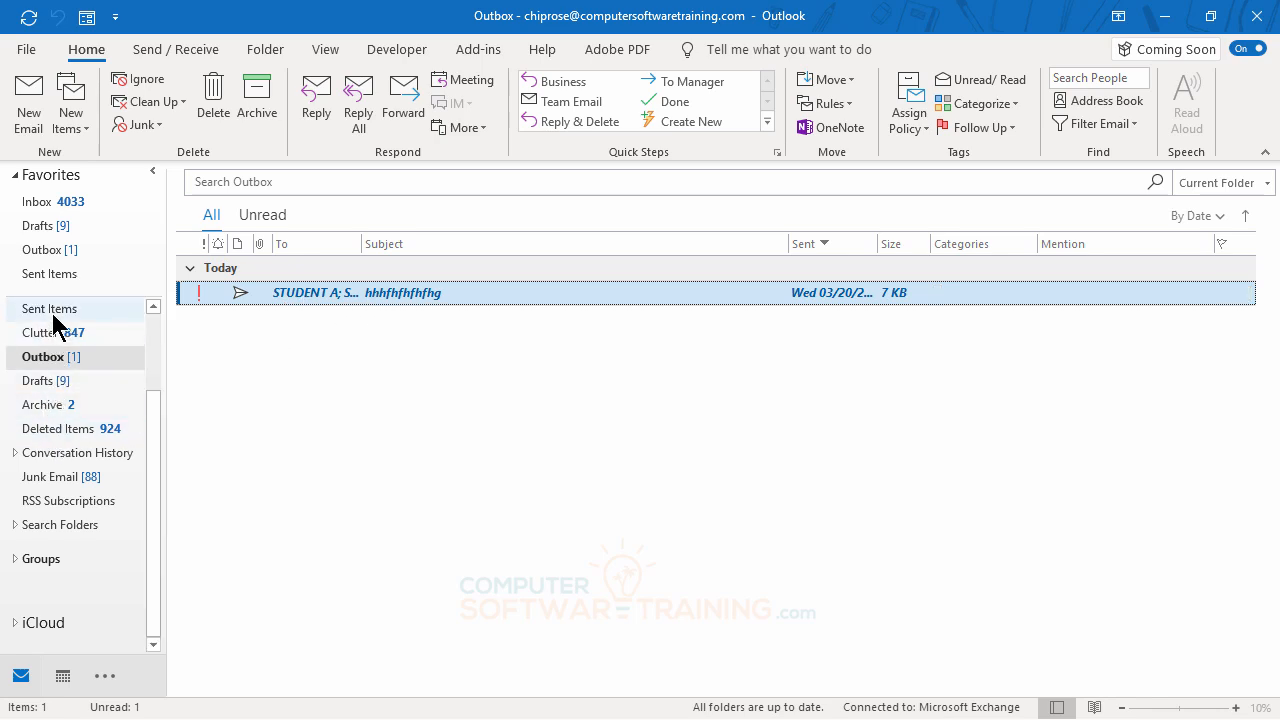
{"action": "left_click", "coordinate": [45, 203]}
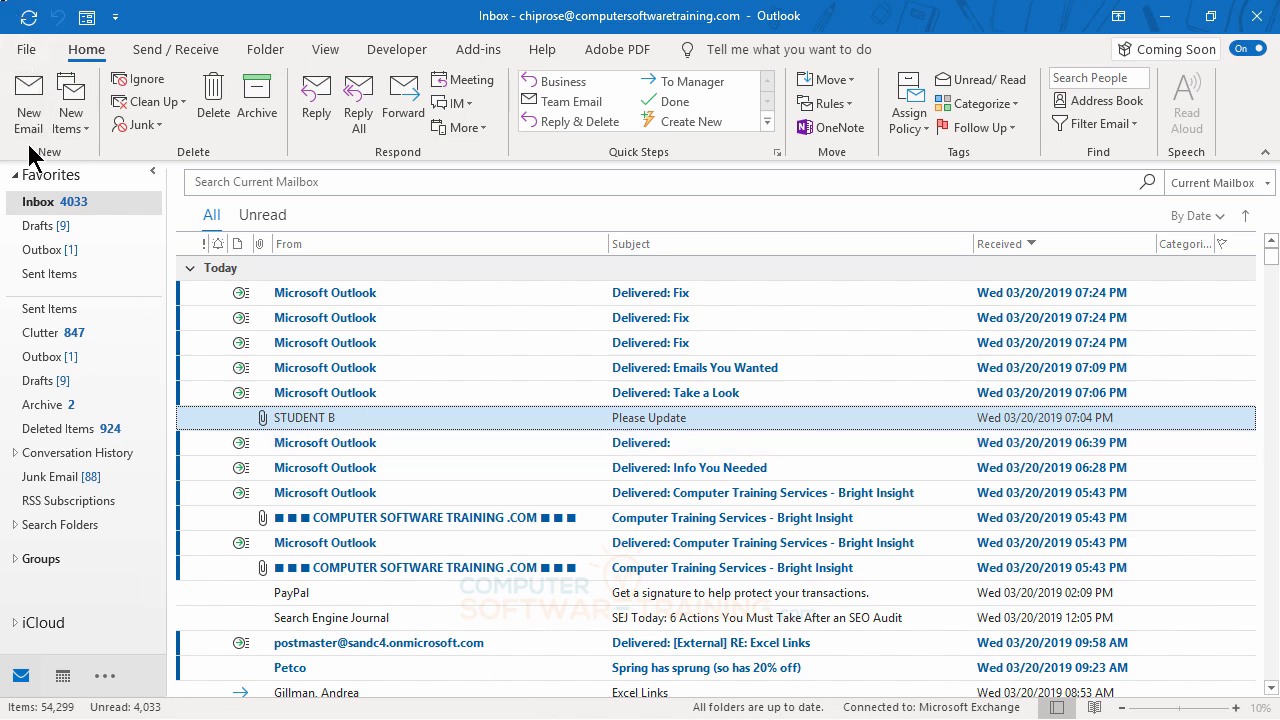
Start a new email and enter Chicago;Detroit;Grafton;Tampa; as its custom voting options.
{"action": "left_click", "coordinate": [31, 101]}
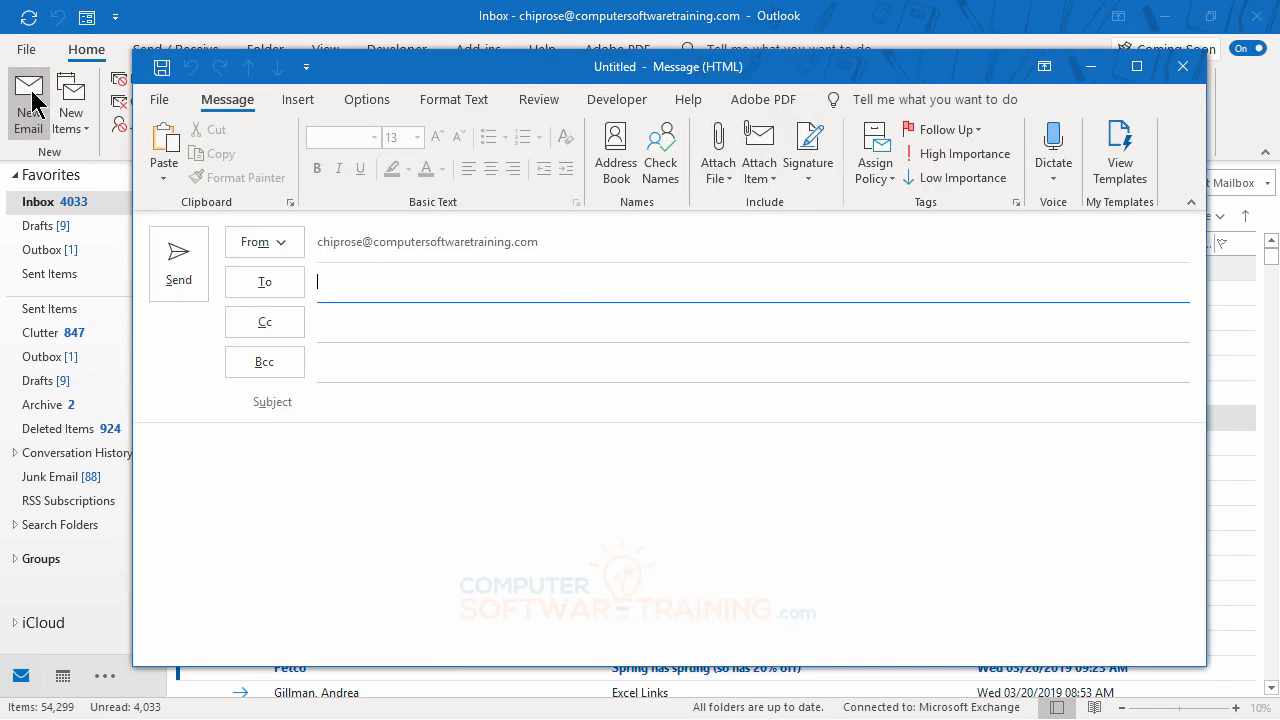
{"action": "left_click", "coordinate": [370, 104]}
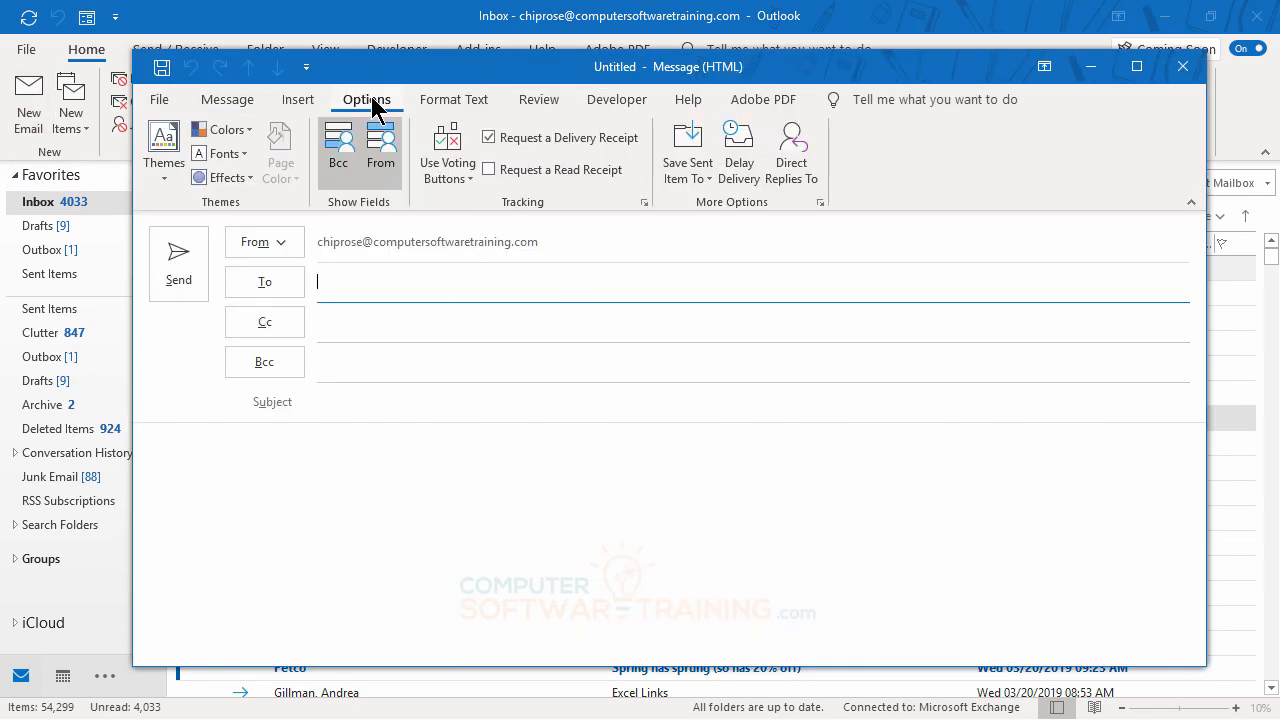
{"action": "left_click", "coordinate": [459, 183]}
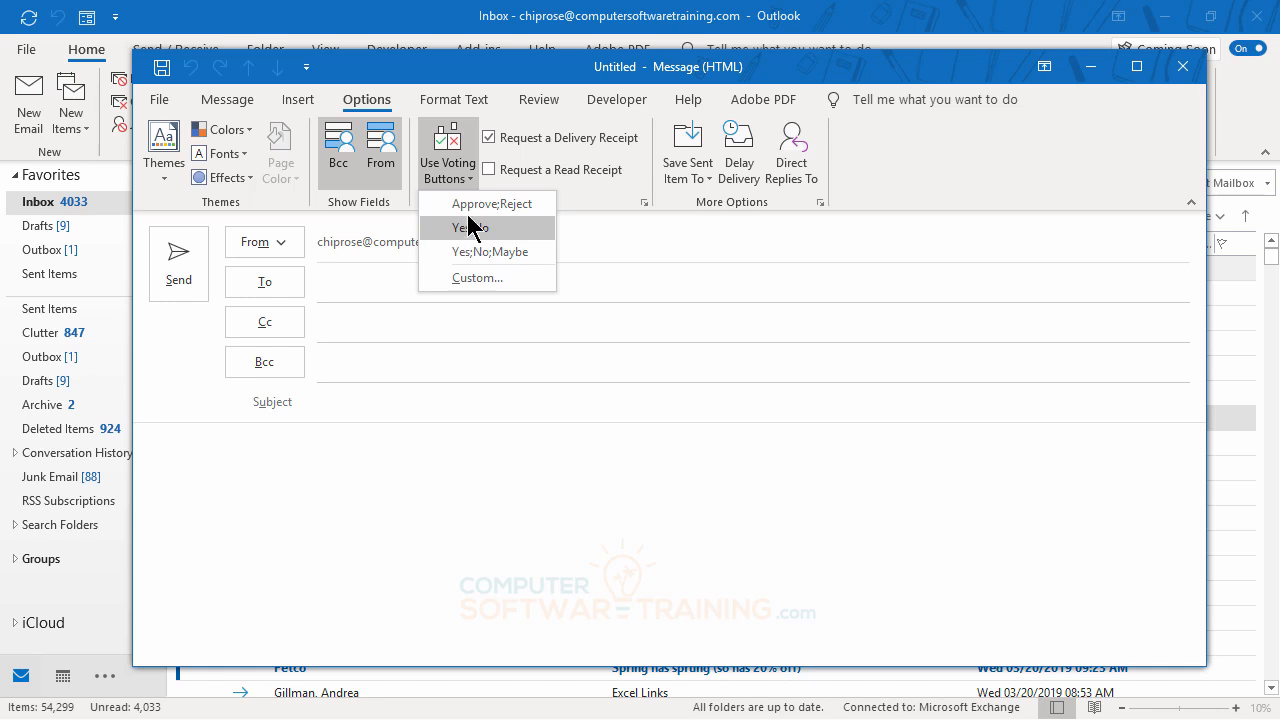
{"action": "left_click", "coordinate": [477, 280]}
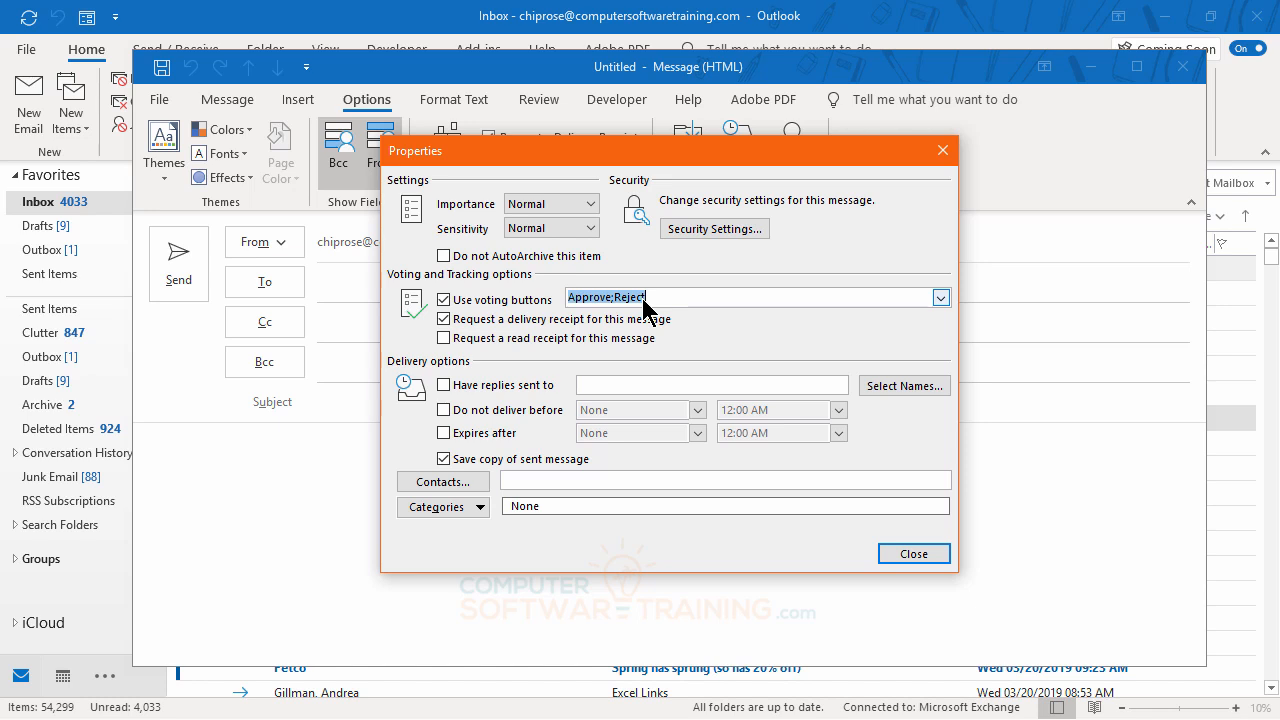
{"action": "type", "text": "Chicago,"}
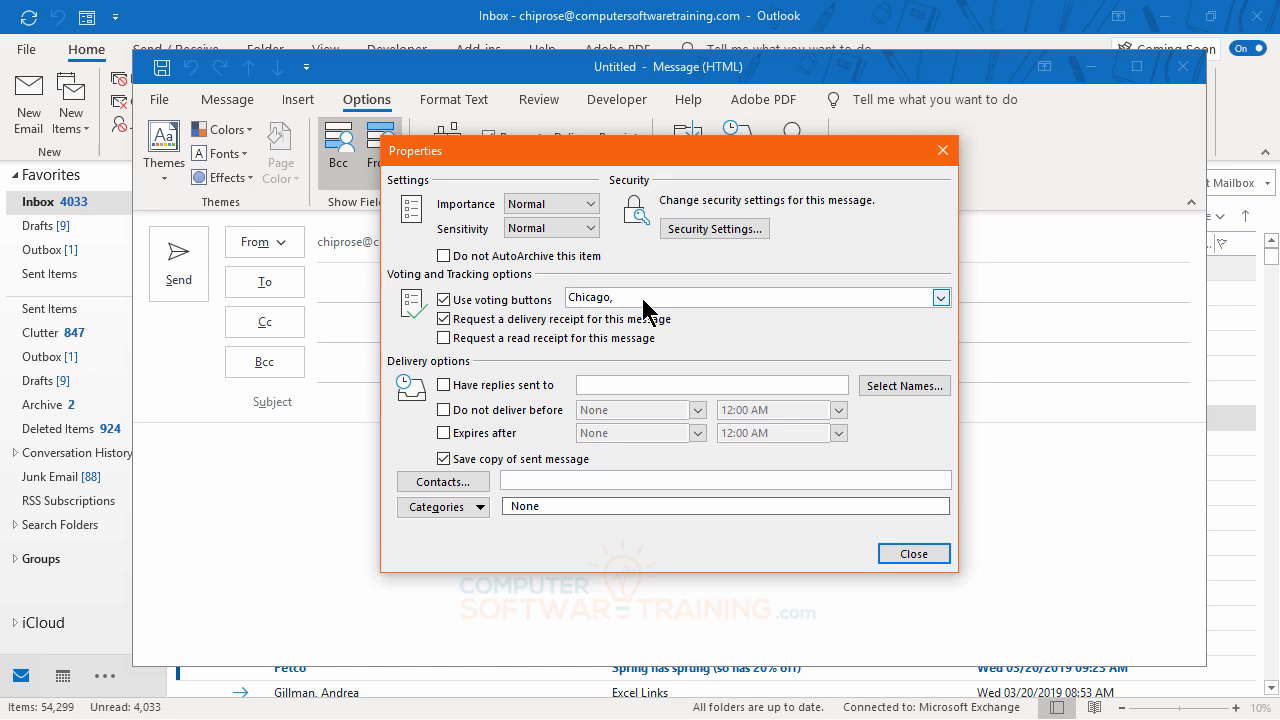
{"action": "key", "text": "BackSpace"}
{"action": "type", "text": ";Detroit;"}
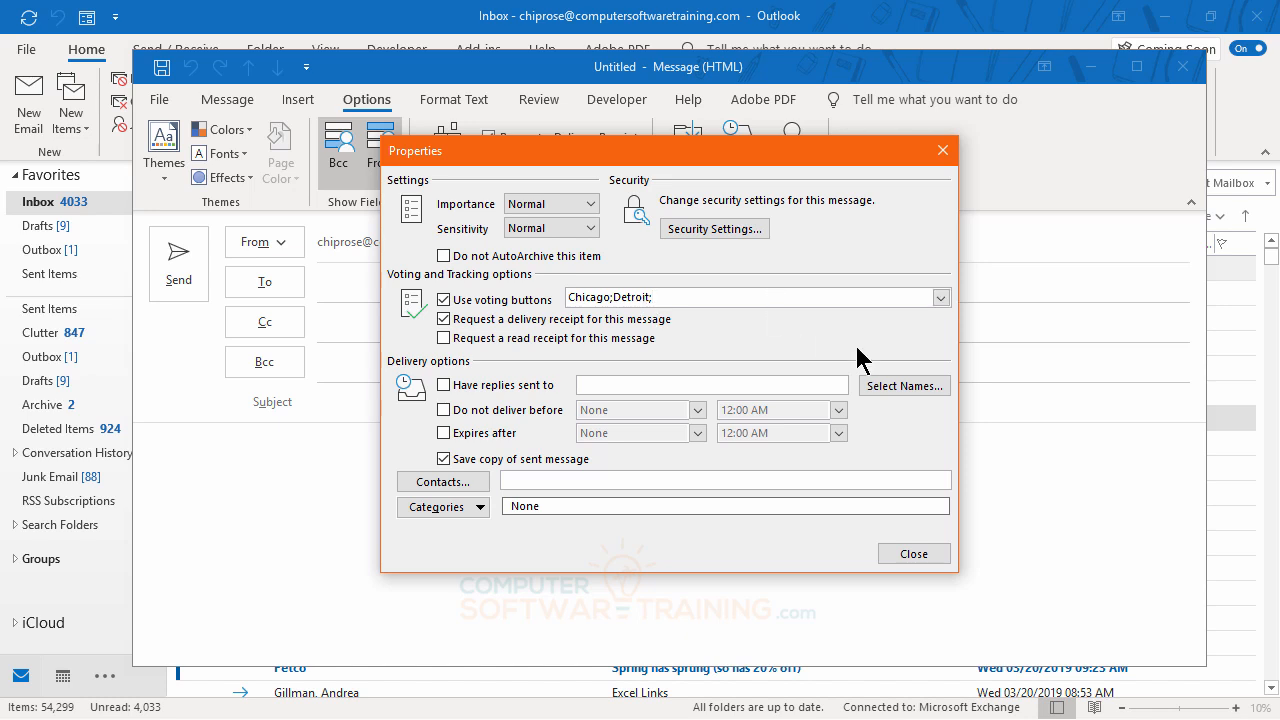
{"action": "type", "text": "Grafton;Tampa;"}
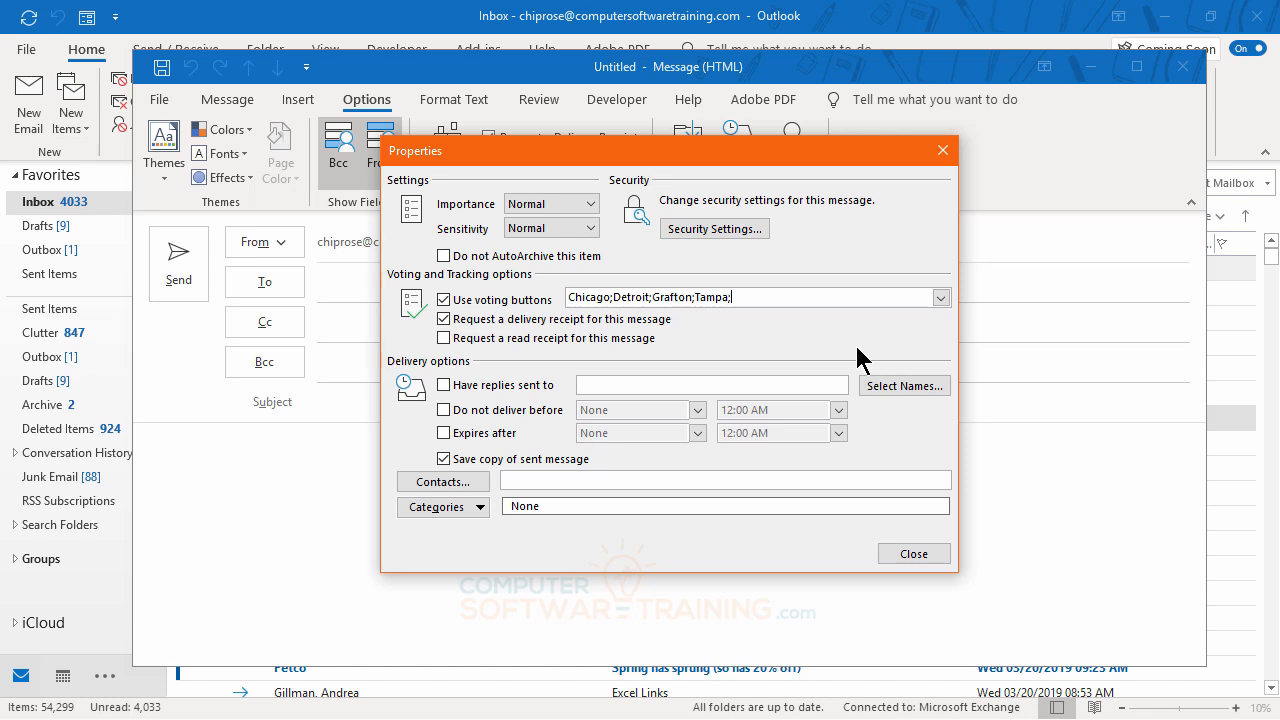
Add Lahaina-Maui as the last voting option and close the message properties.
{"action": "type", "text": "Hahaina-Maui"}
{"action": "key", "text": "BackSpace"}
{"action": "key", "text": "BackSpace"}
{"action": "key", "text": "BackSpace"}
{"action": "key", "text": "BackSpace"}
{"action": "key", "text": "BackSpace"}
{"action": "key", "text": "BackSpace"}
{"action": "key", "text": "BackSpace"}
{"action": "key", "text": "BackSpace"}
{"action": "key", "text": "BackSpace"}
{"action": "key", "text": "BackSpace"}
{"action": "key", "text": "BackSpace"}
{"action": "key", "text": "BackSpace"}
{"action": "type", "text": "Lahaina-Maui"}
{"action": "left_click", "coordinate": [913, 555]}
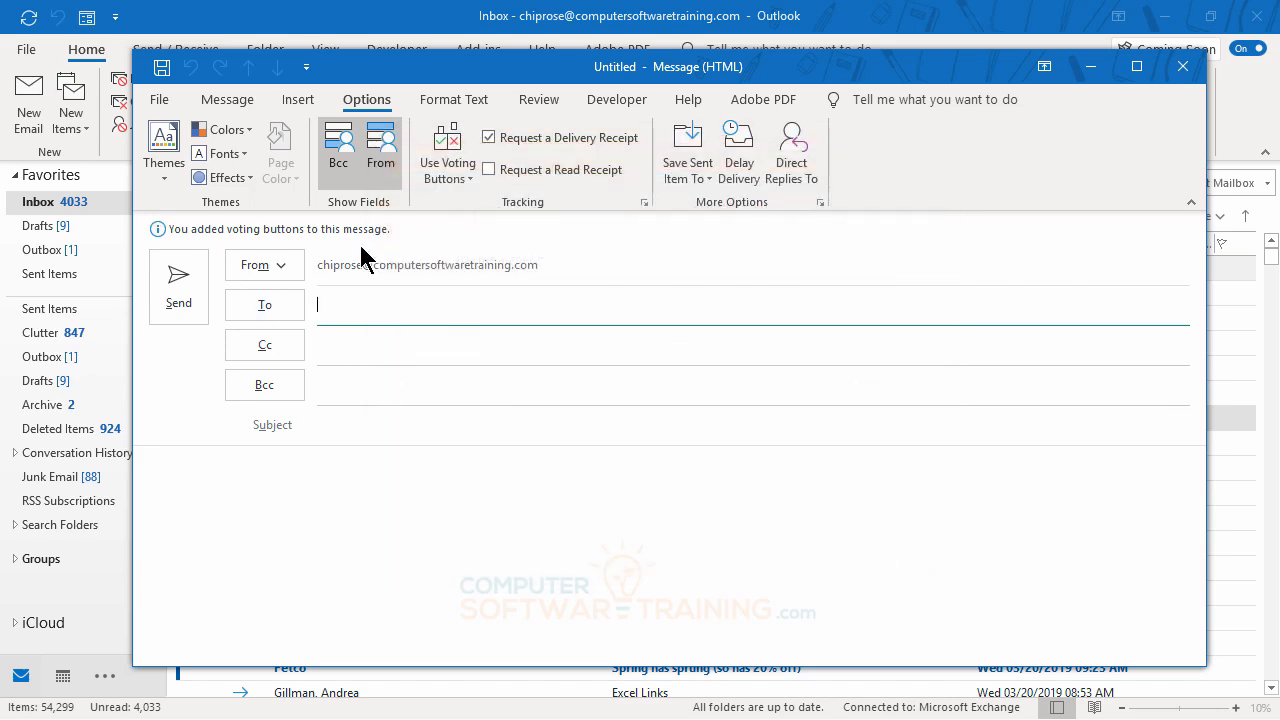
Add STUDENT A through STUDENT E from the address list as To recipients.
{"action": "left_click", "coordinate": [265, 305]}
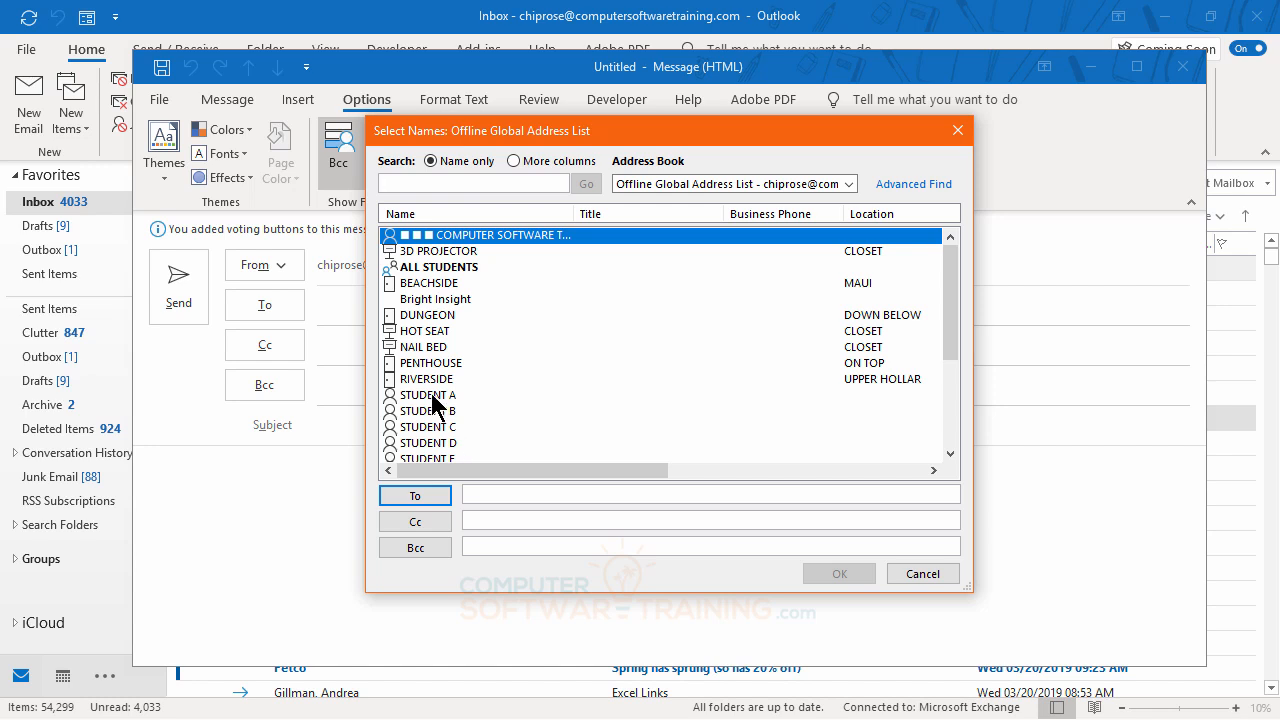
{"action": "left_click_drag", "start_coordinate": [433, 400], "coordinate": [440, 445]}
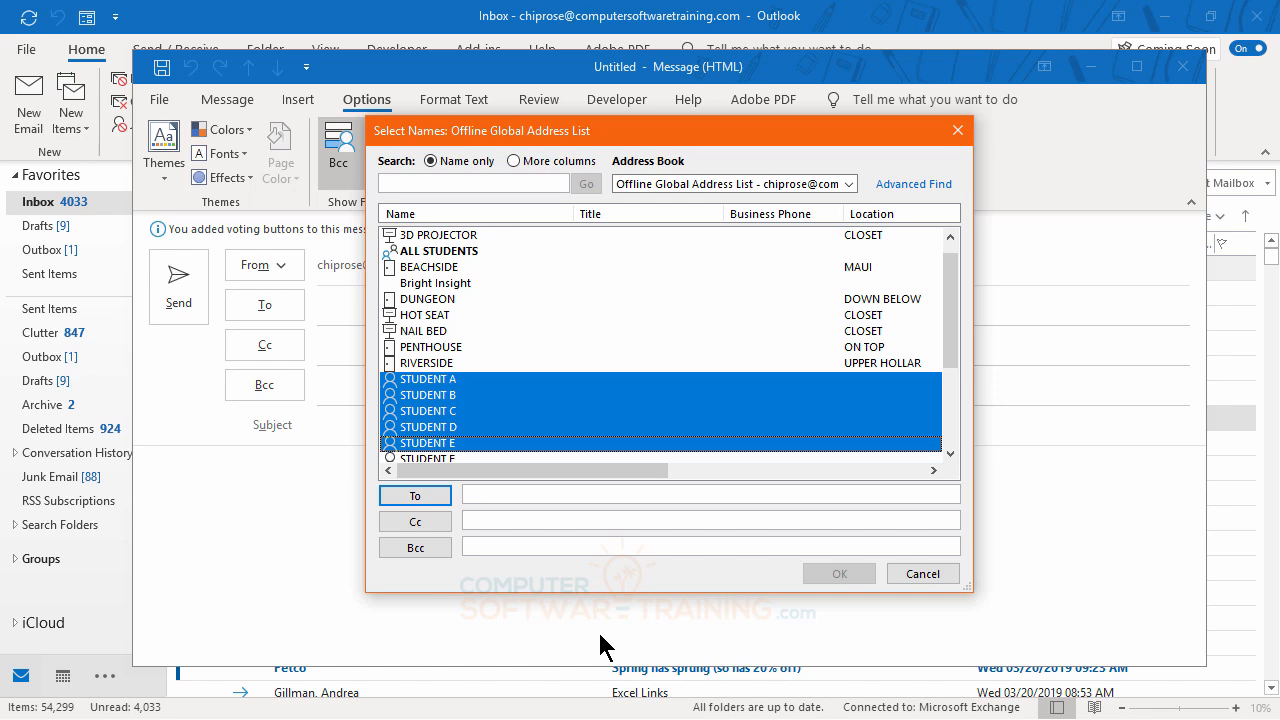
{"action": "left_click", "coordinate": [416, 497]}
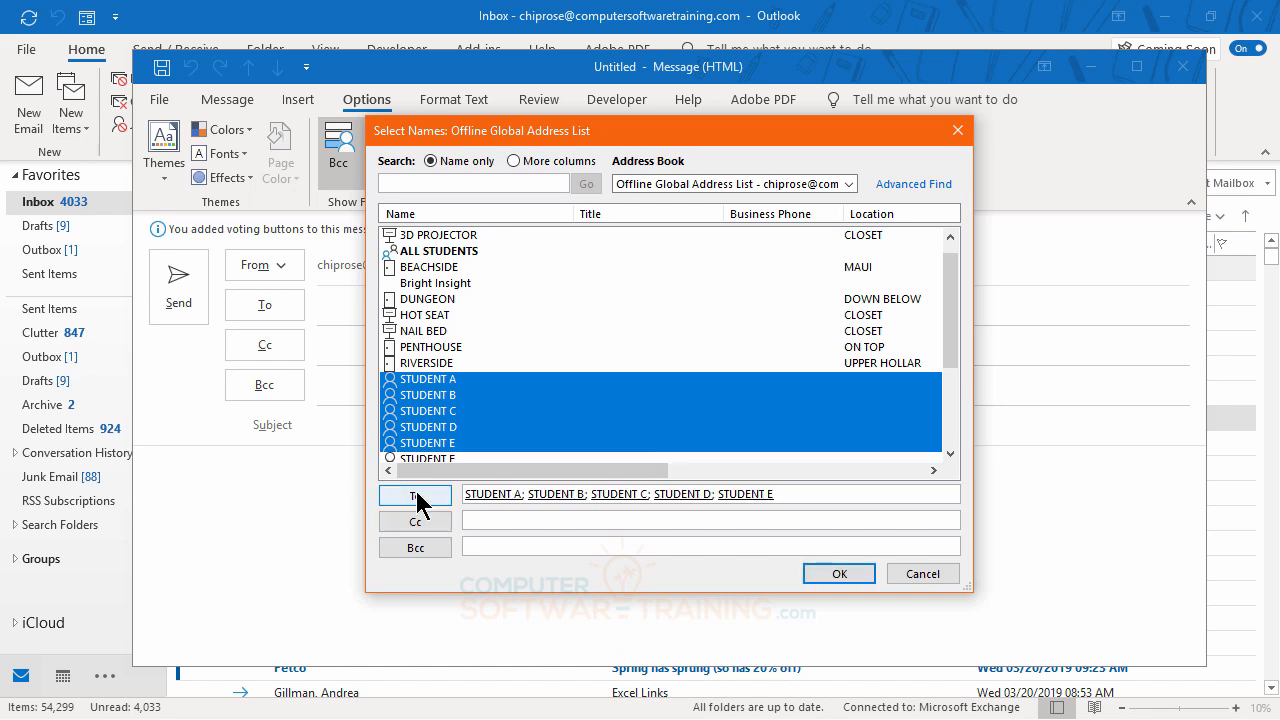
{"action": "left_click", "coordinate": [845, 574]}
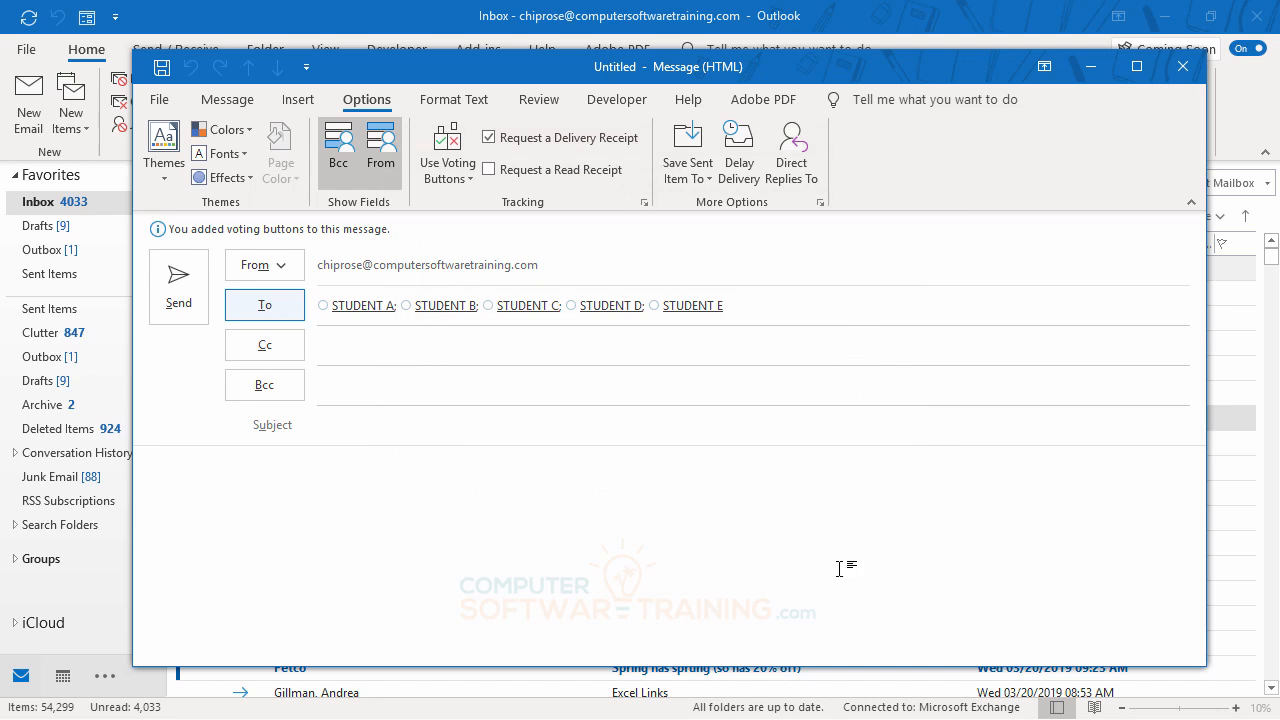
Enter "Vote on Company Meeting Event" as the message's subject.
{"action": "left_click", "coordinate": [358, 425]}
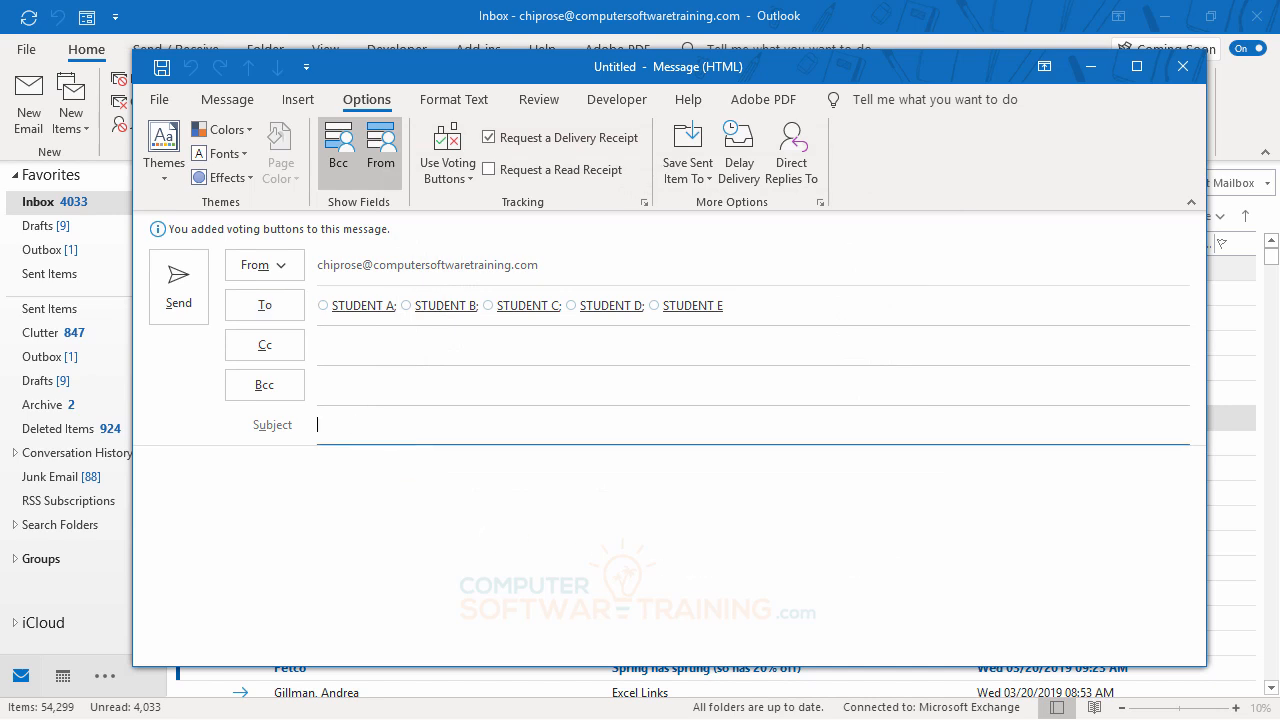
{"action": "type", "text": "Vote on Company Meet"}
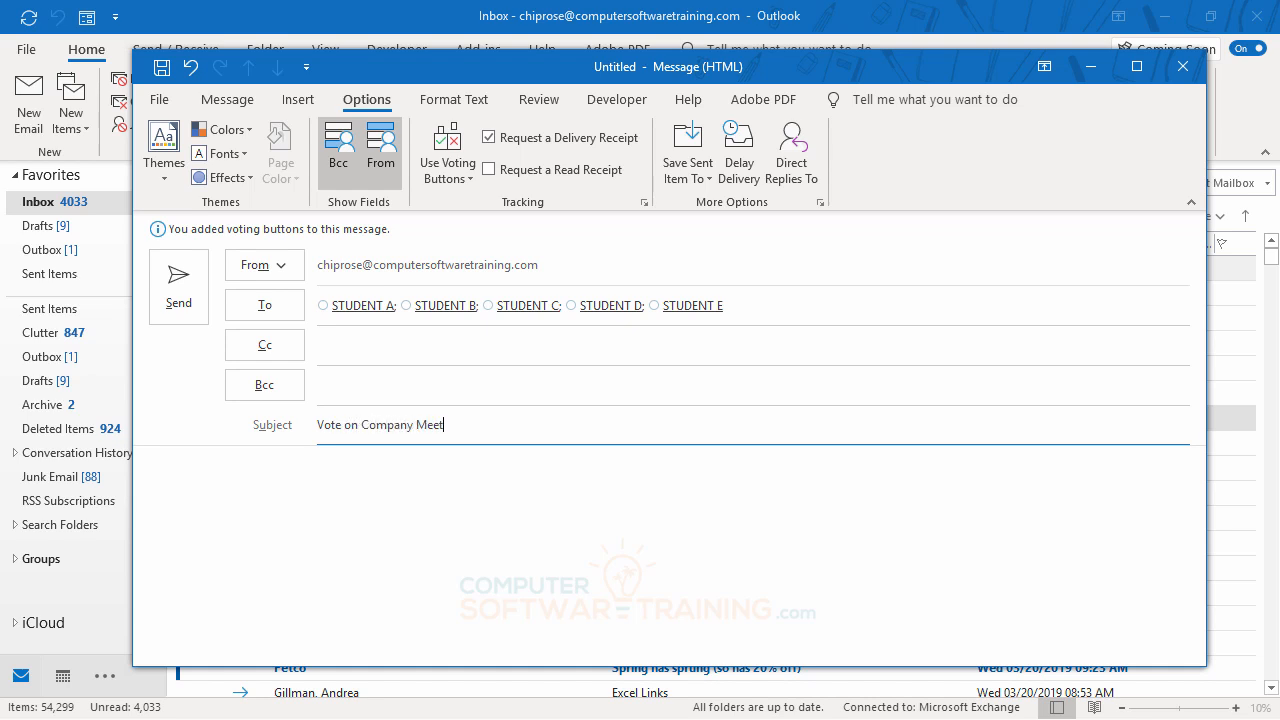
{"action": "type", "text": "ing Event"}
{"action": "key", "text": "Tab"}
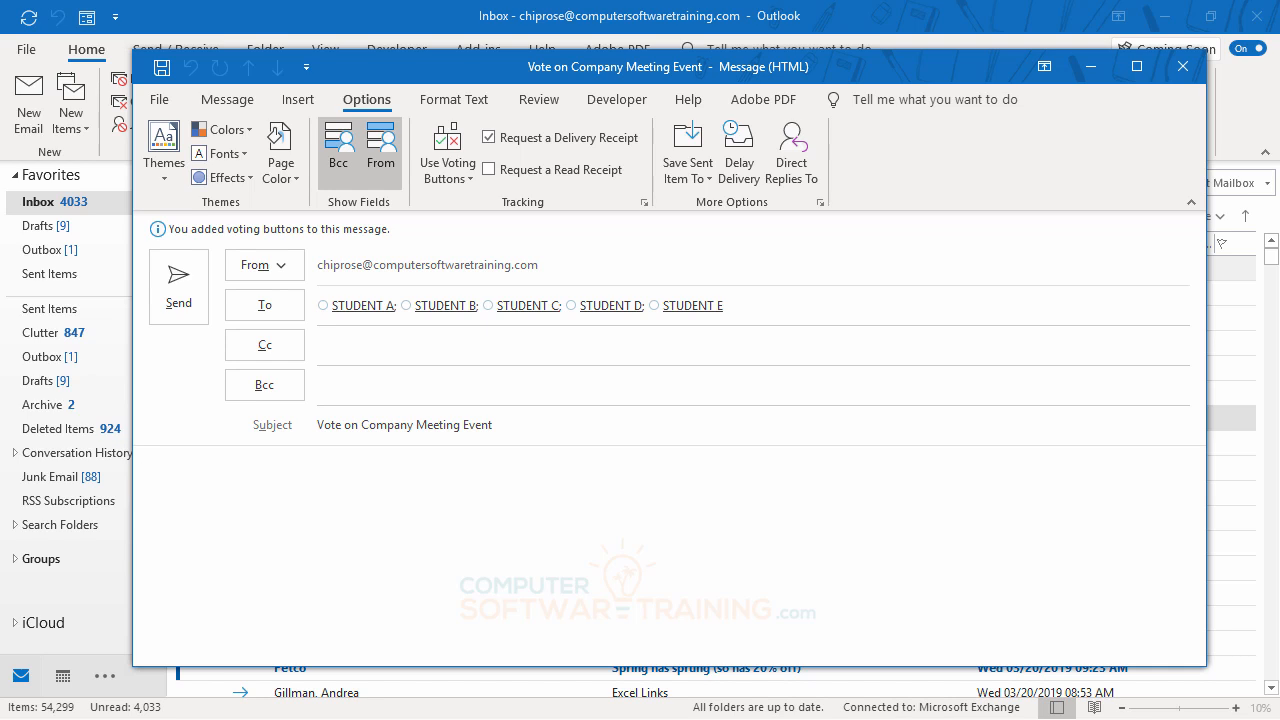
Write "Please vote on your preference." in the message body and send the email.
{"action": "type", "text": "Please vote on your"}
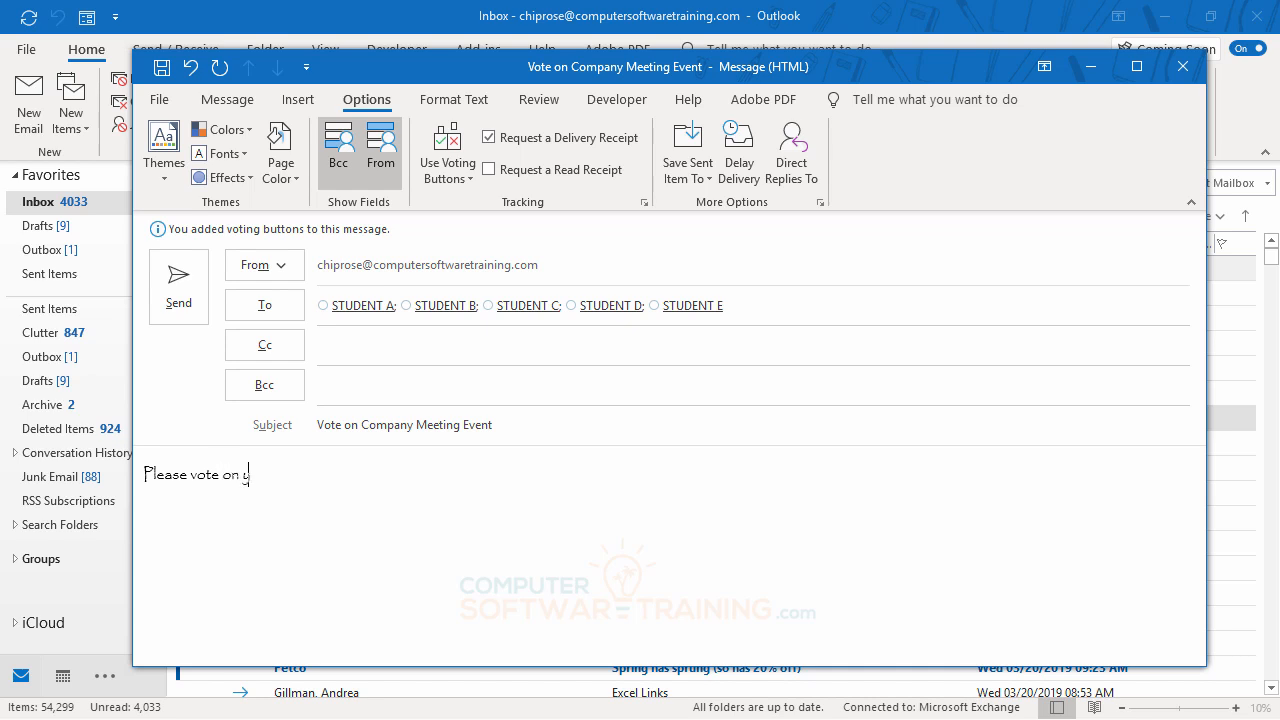
{"action": "type", "text": " preference"}
{"action": "key", "text": "alt+s"}
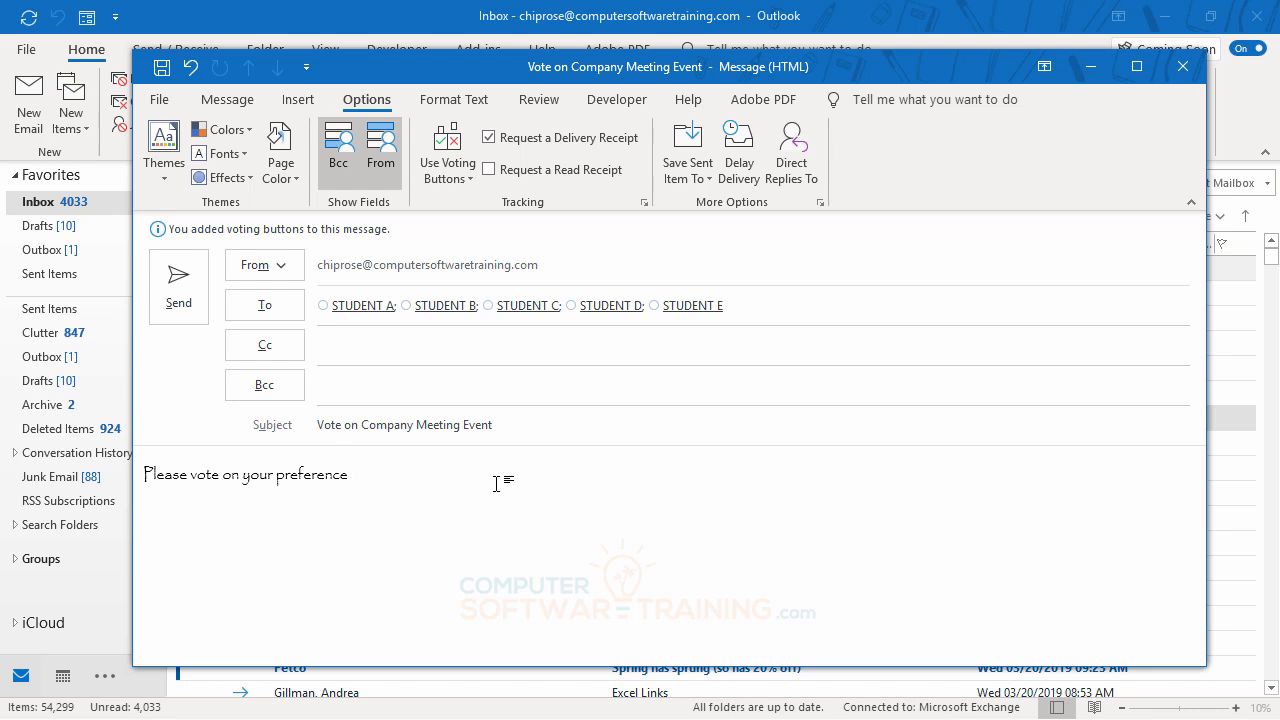
{"action": "type", "text": "."}
{"action": "left_click", "coordinate": [183, 290]}
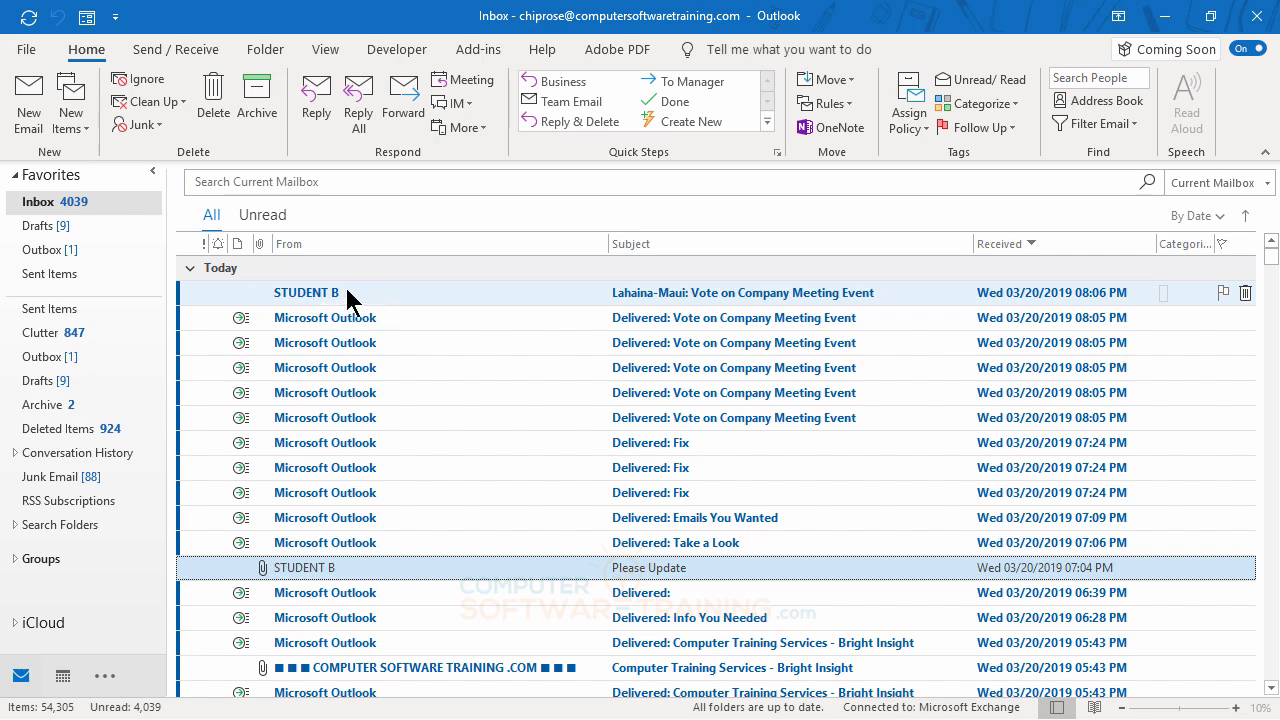
Open STUDENT B's reply to the company meeting vote, read it and close it.
{"action": "double_click", "coordinate": [440, 298]}
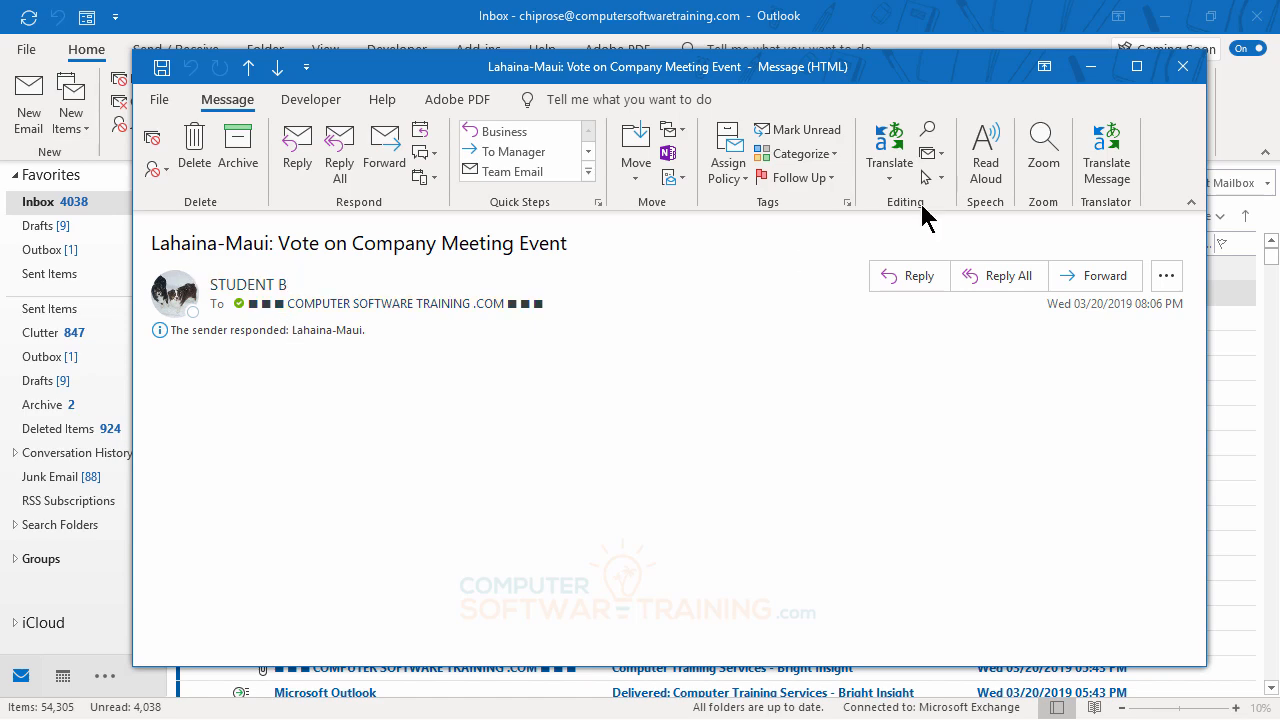
{"action": "left_click", "coordinate": [1183, 66]}
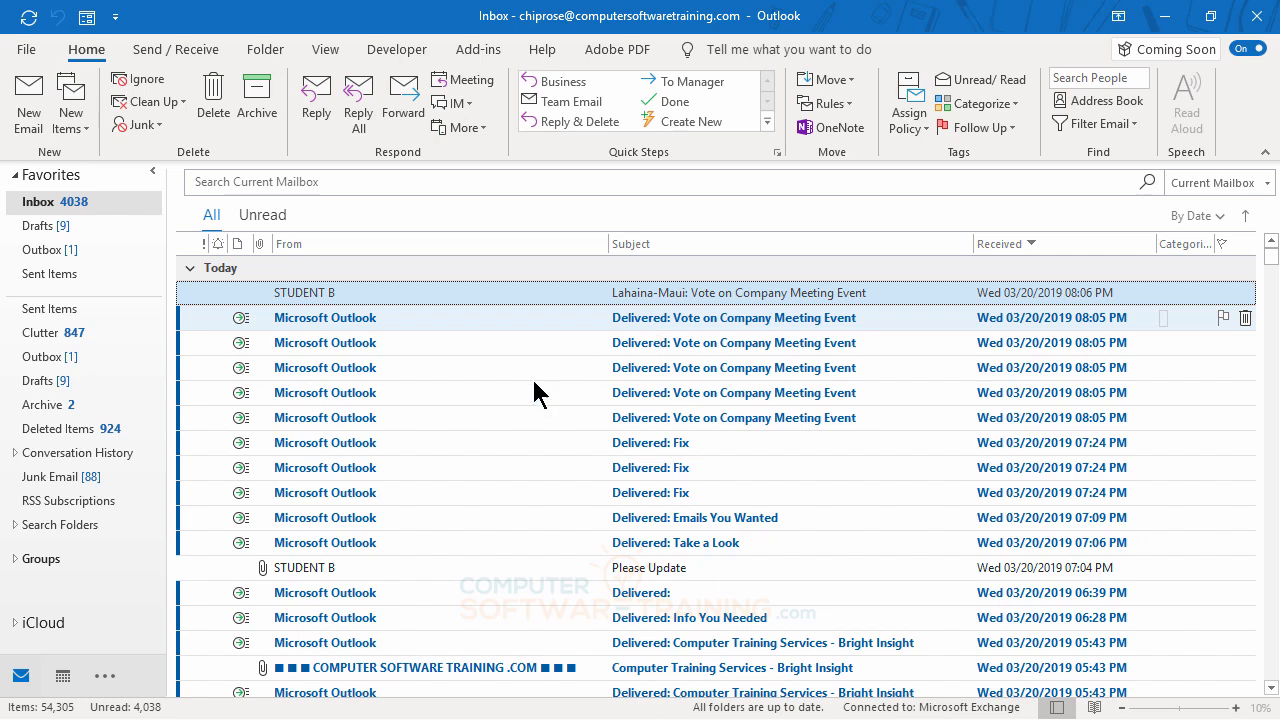
Review the tracking of the sent "Vote on Company Meeting Event" message for deliveries and voting responses, and close it.
{"action": "left_click", "coordinate": [51, 276]}
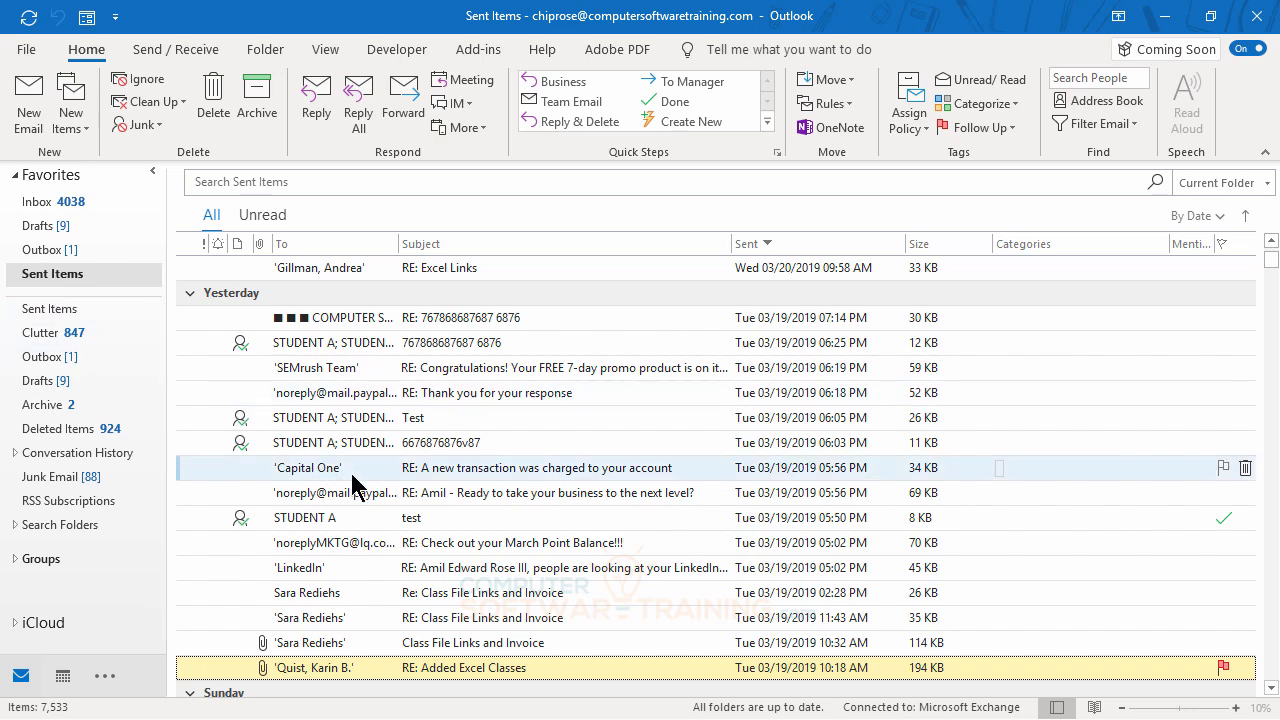
{"action": "scroll", "coordinate": [421, 460], "scroll_direction": "up", "scroll_amount": 3}
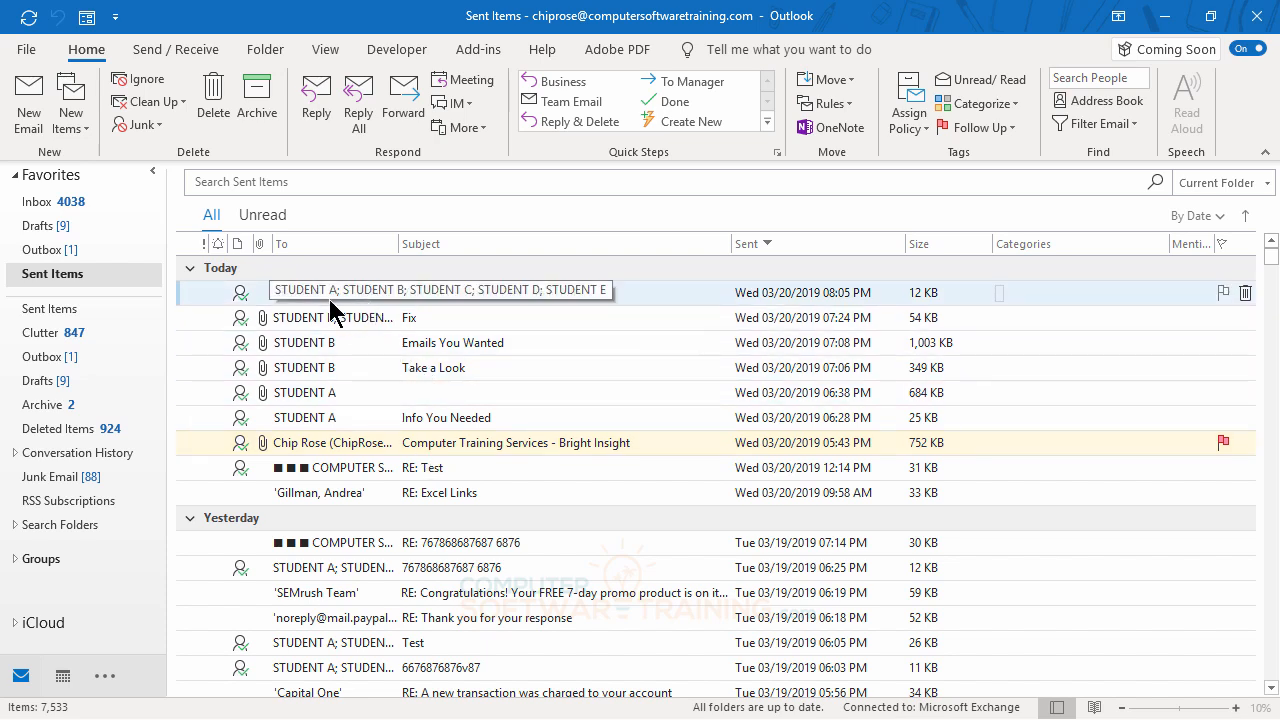
{"action": "left_click", "coordinate": [243, 296]}
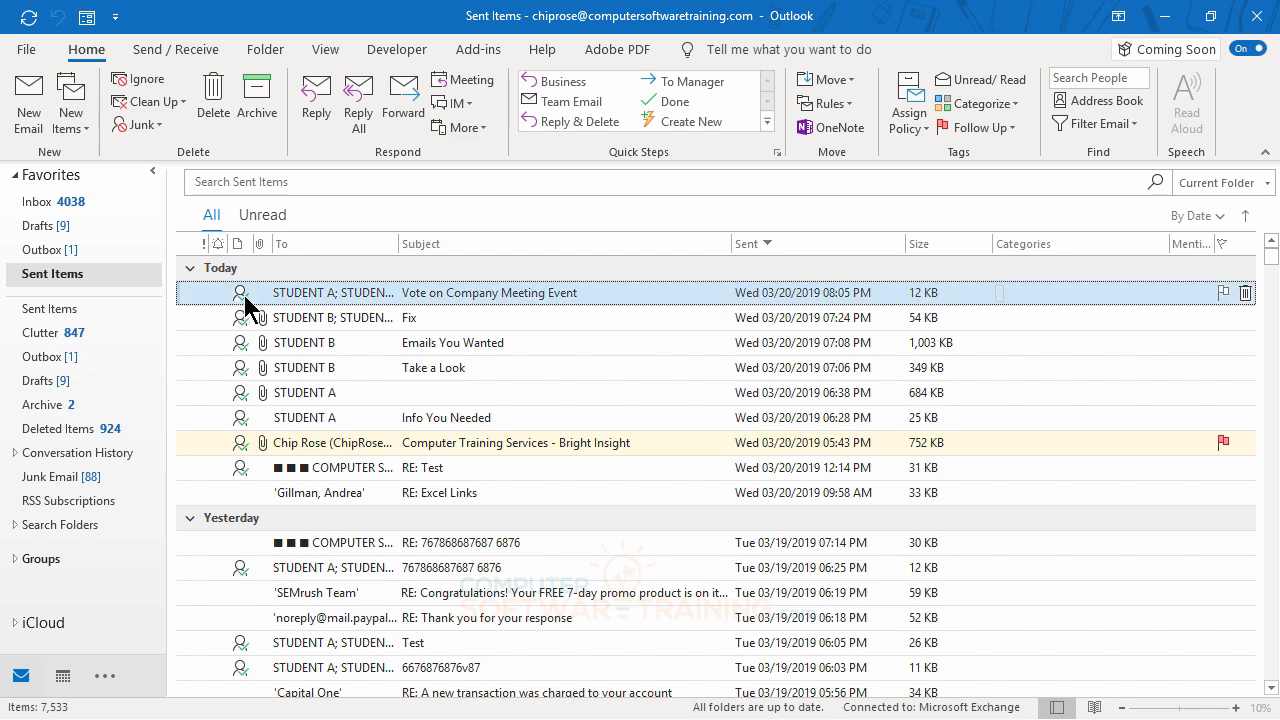
{"action": "double_click", "coordinate": [247, 300]}
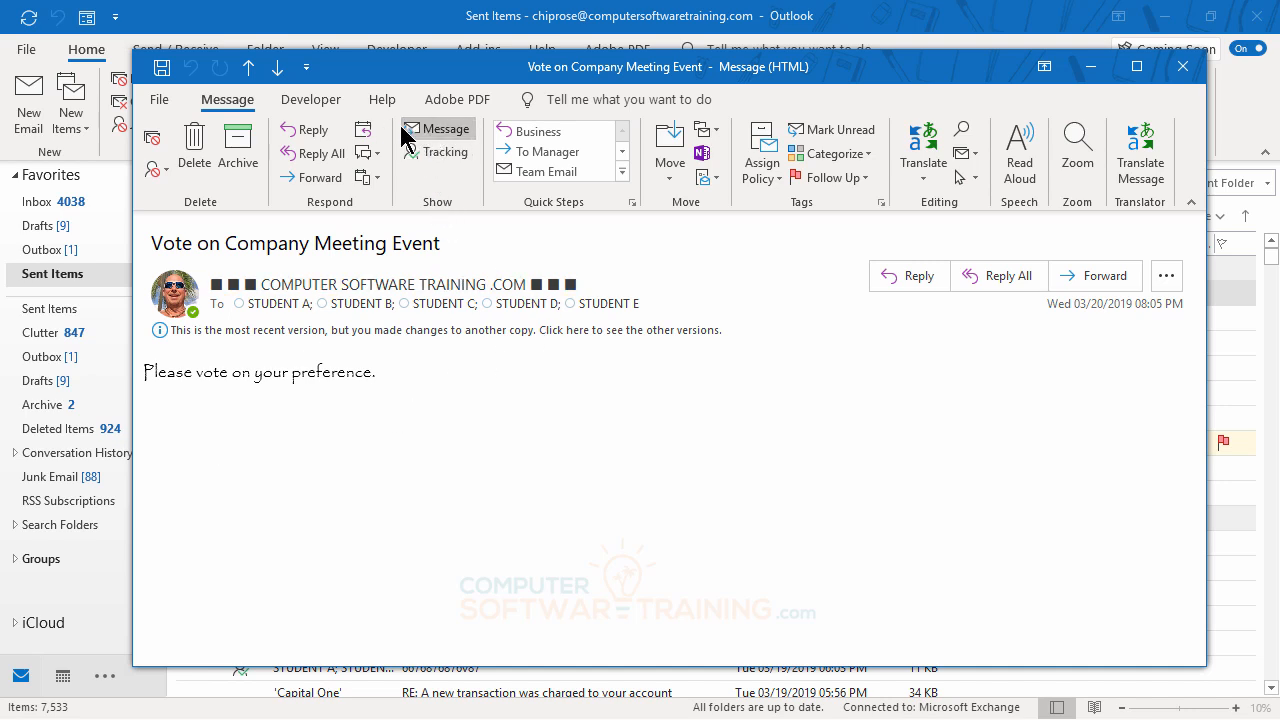
{"action": "left_click", "coordinate": [440, 165]}
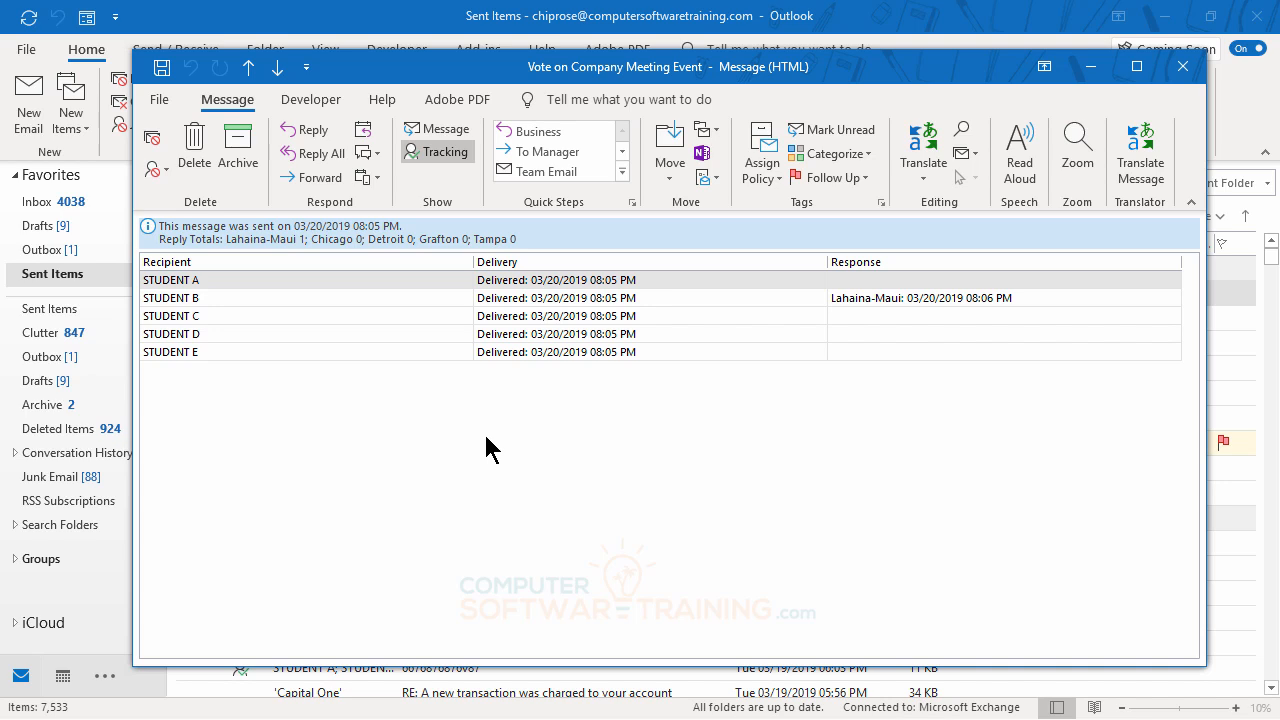
{"action": "left_click", "coordinate": [1184, 67]}
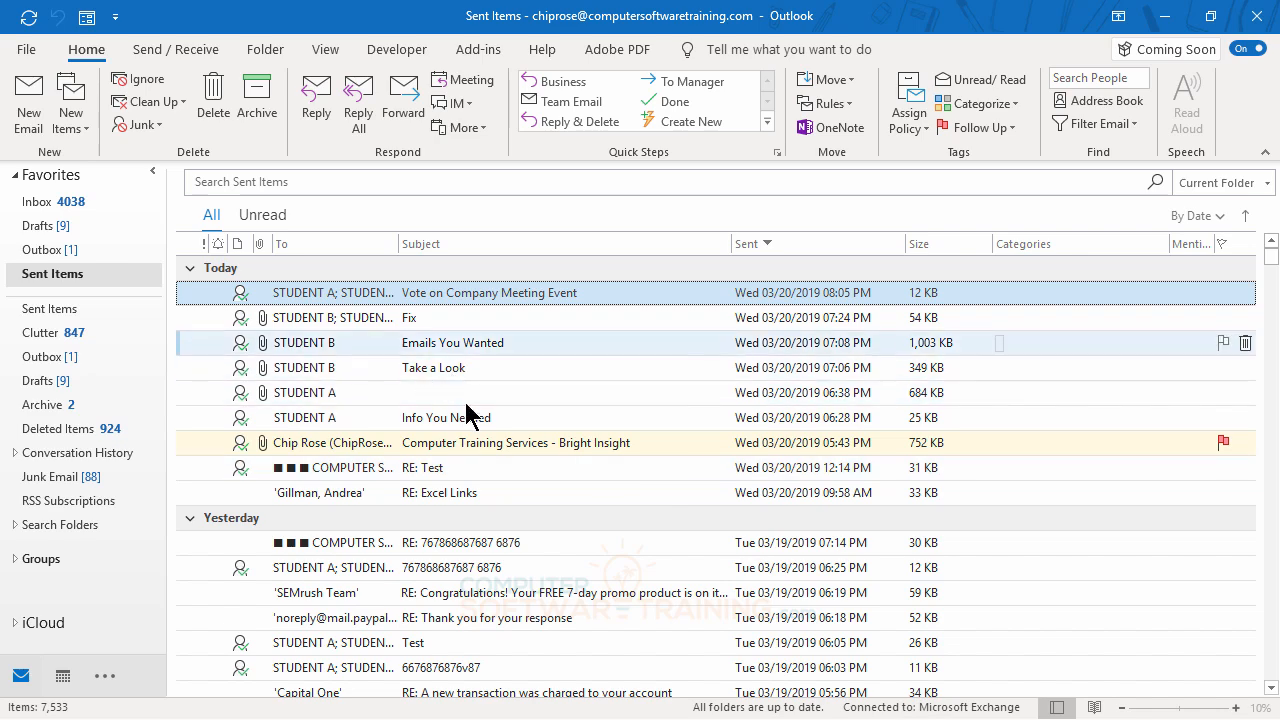
Open STUDENT B's "Please Vote" message in the Inbox, vote "December in Maui" and send the response immediately without editing it.
{"action": "key", "text": "ctrl+shift+i"}
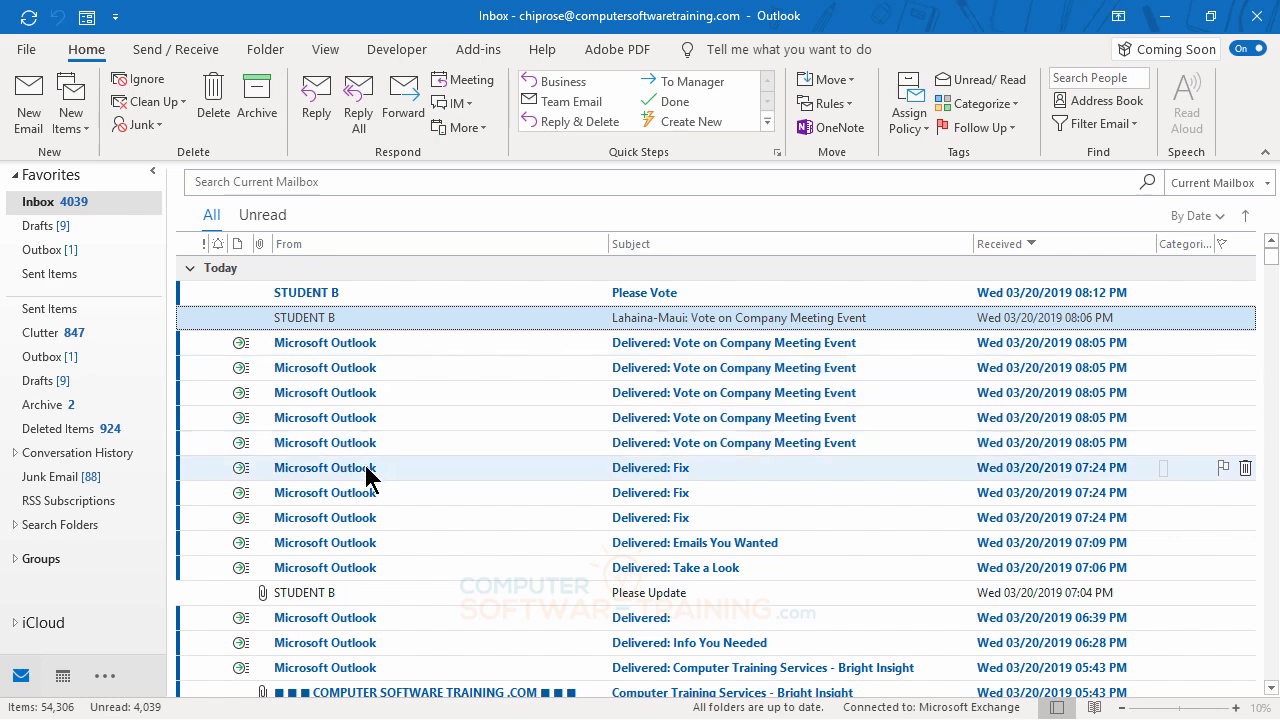
{"action": "left_click", "coordinate": [322, 295]}
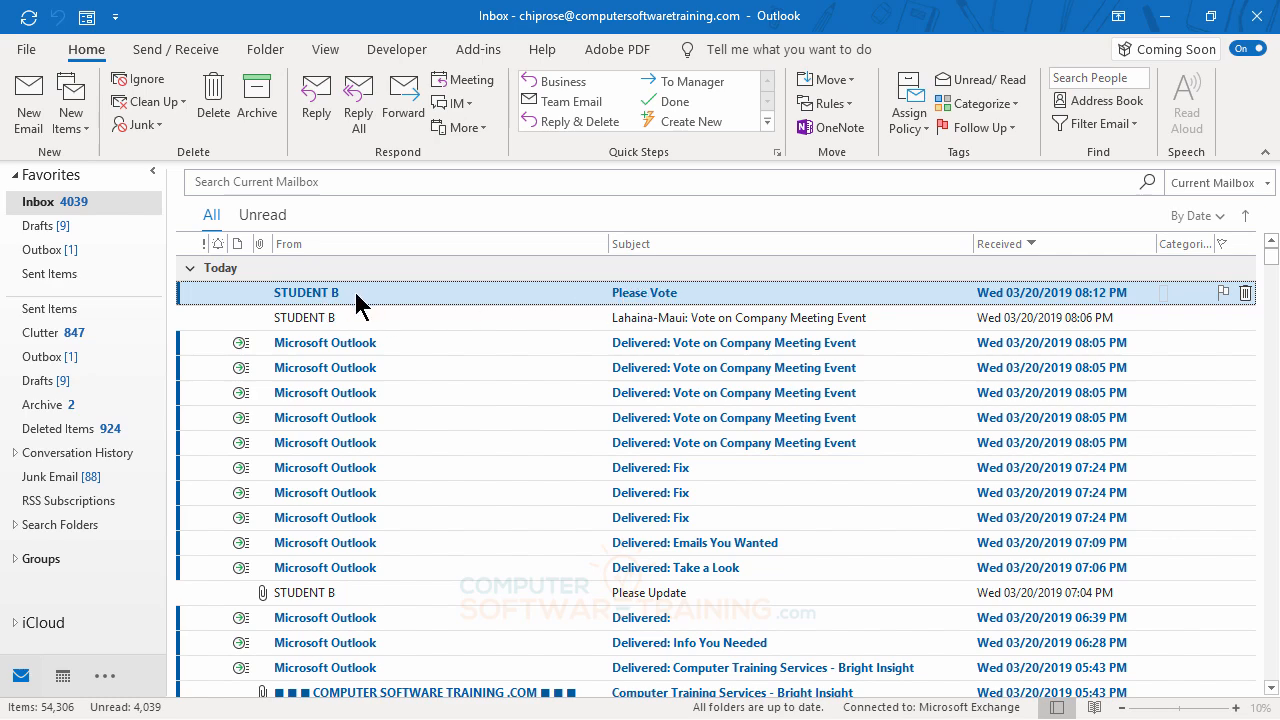
{"action": "double_click", "coordinate": [357, 296]}
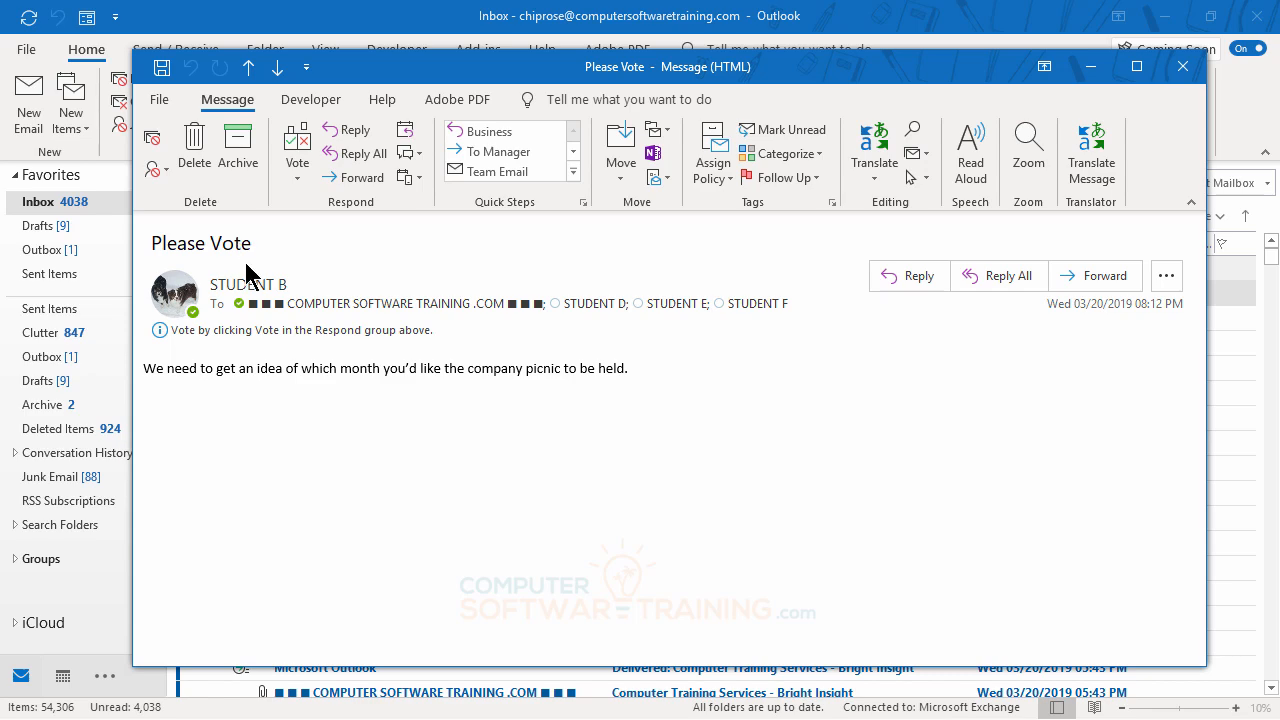
{"action": "key", "text": "Escape"}
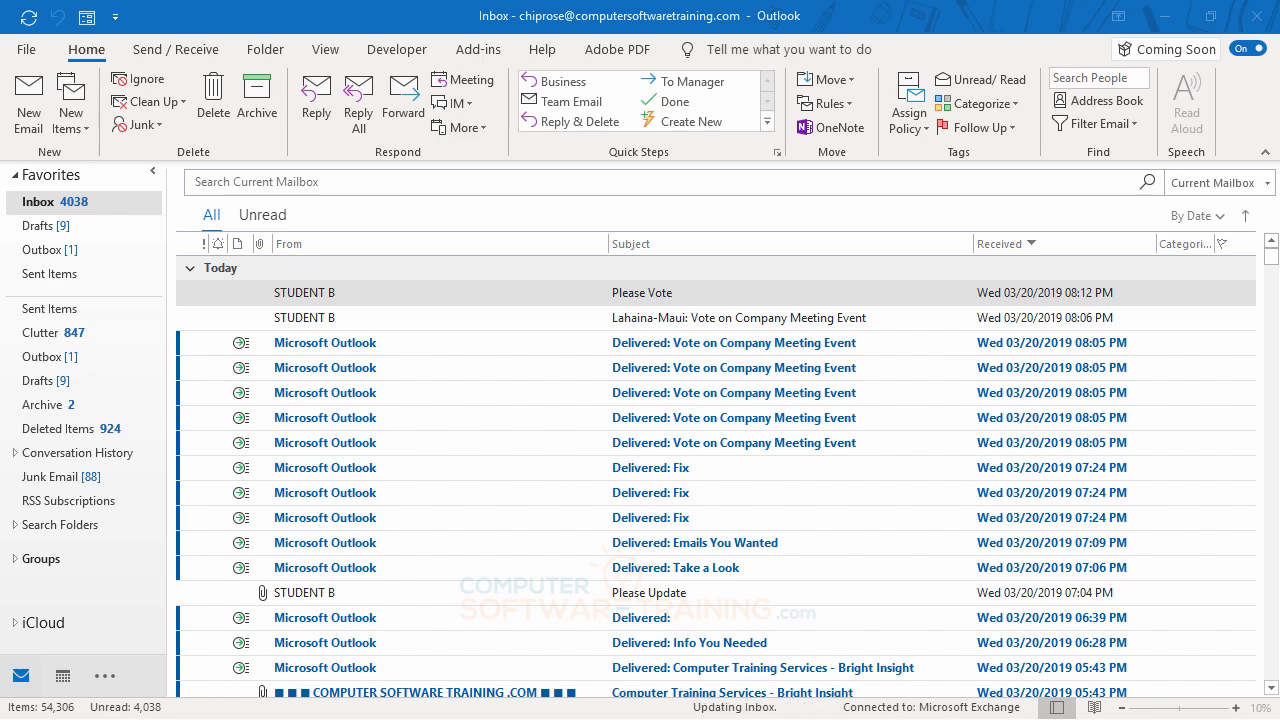
{"action": "key", "text": "Return"}
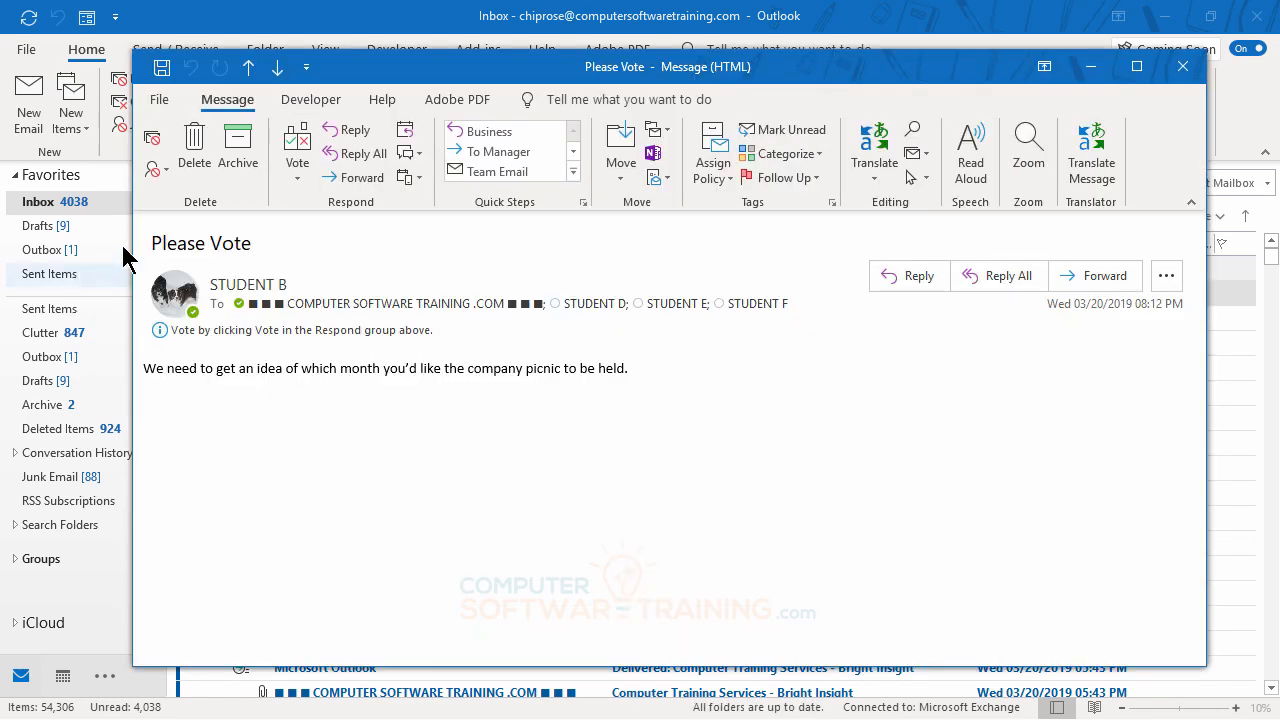
{"action": "left_click", "coordinate": [297, 173]}
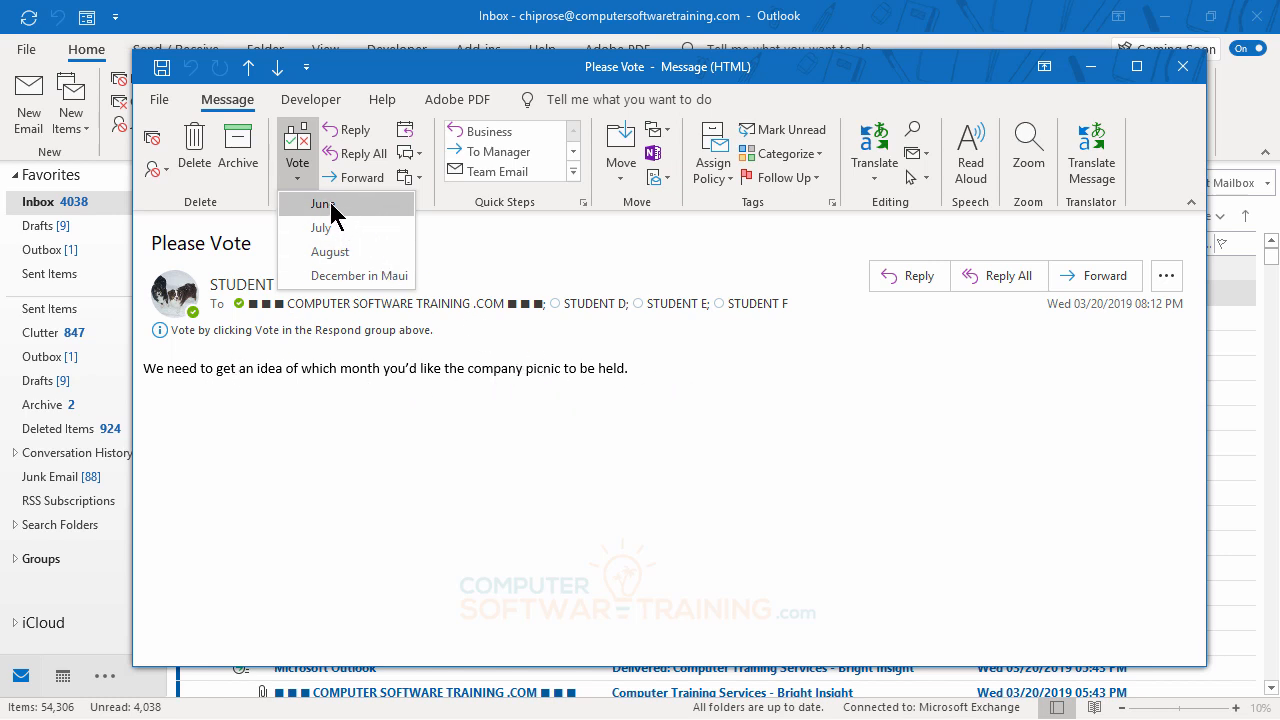
{"action": "left_click", "coordinate": [357, 276]}
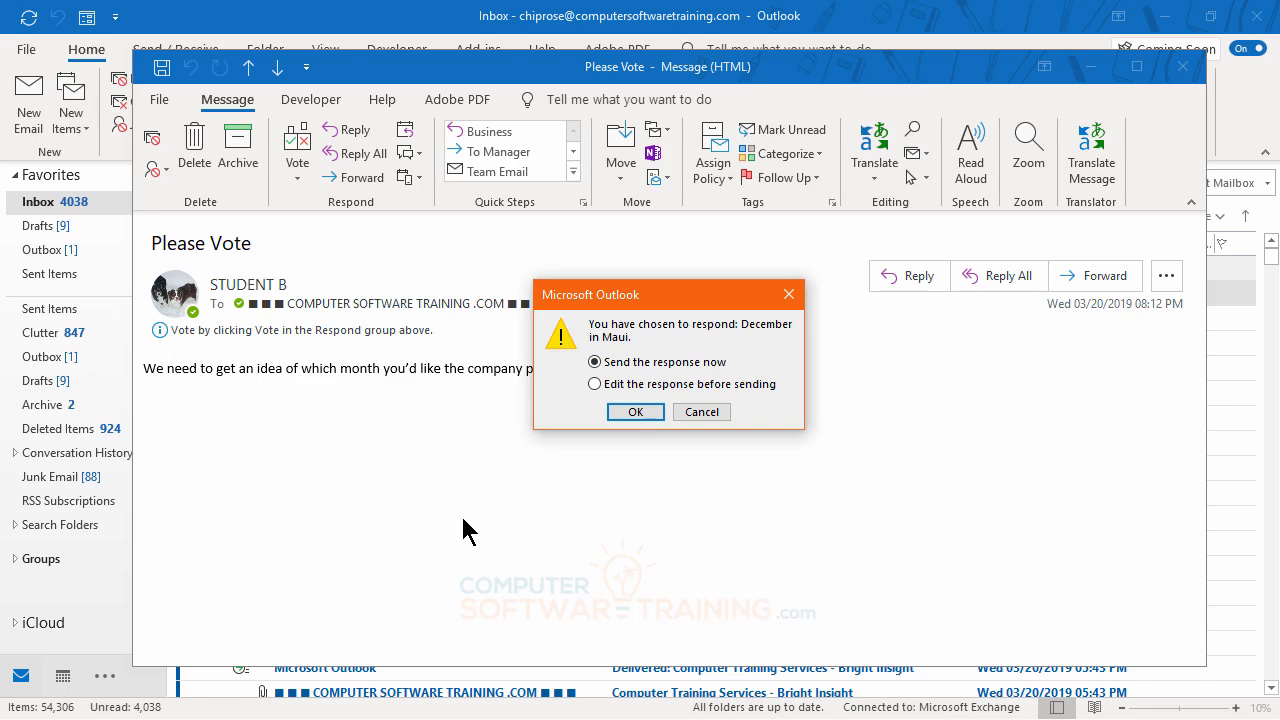
{"action": "left_click", "coordinate": [641, 415]}
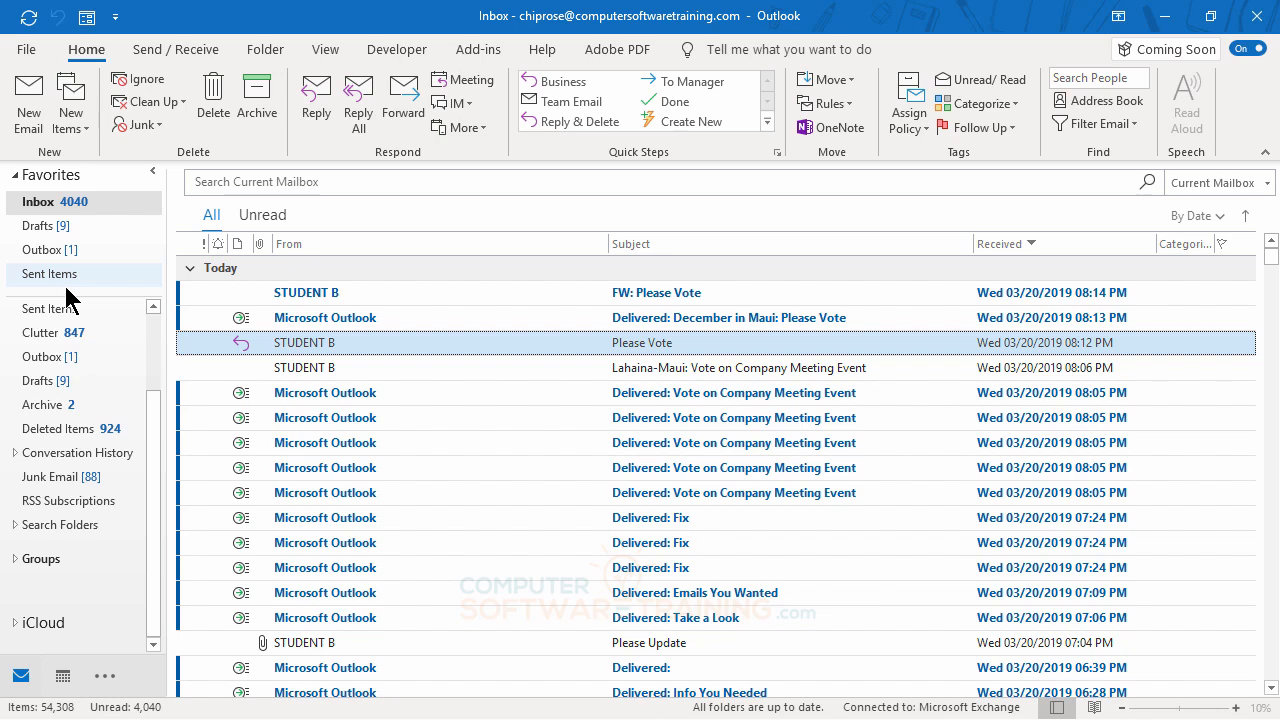
Open STUDENT B's forwarded "FW: Please Vote" message, view its voting choices without voting, and close the message.
{"action": "double_click", "coordinate": [315, 305]}
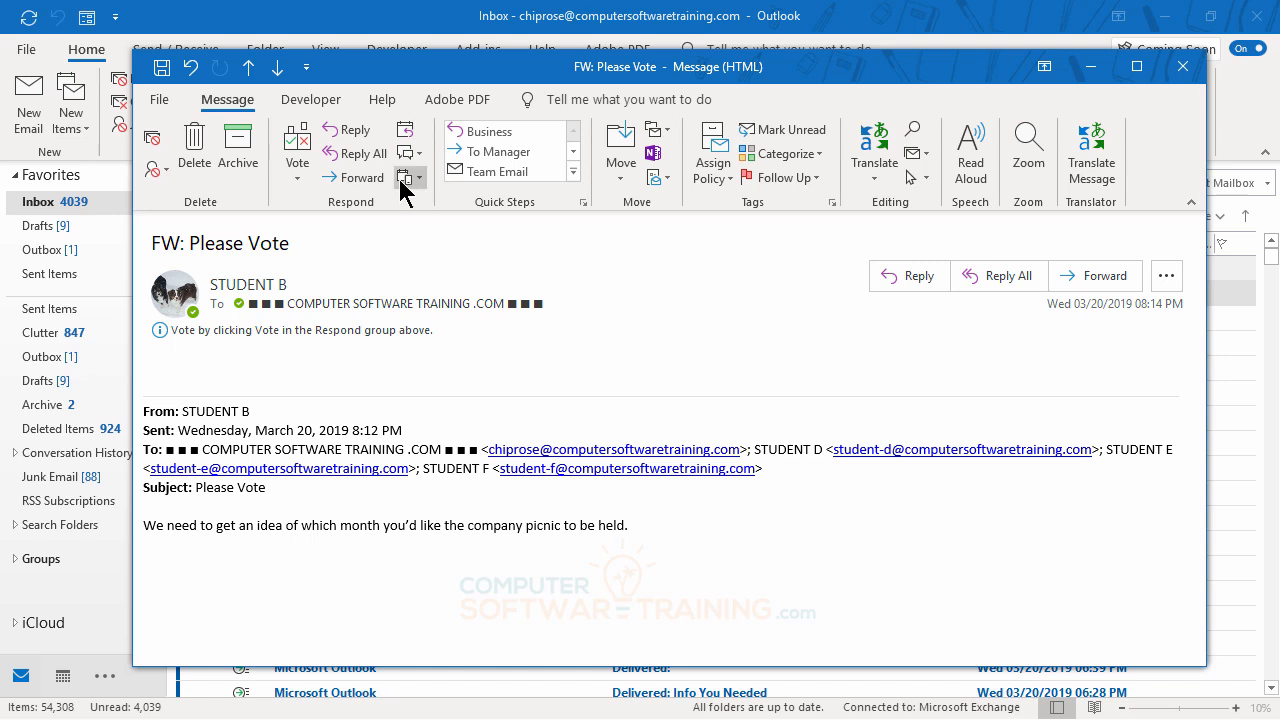
{"action": "left_click", "coordinate": [301, 179]}
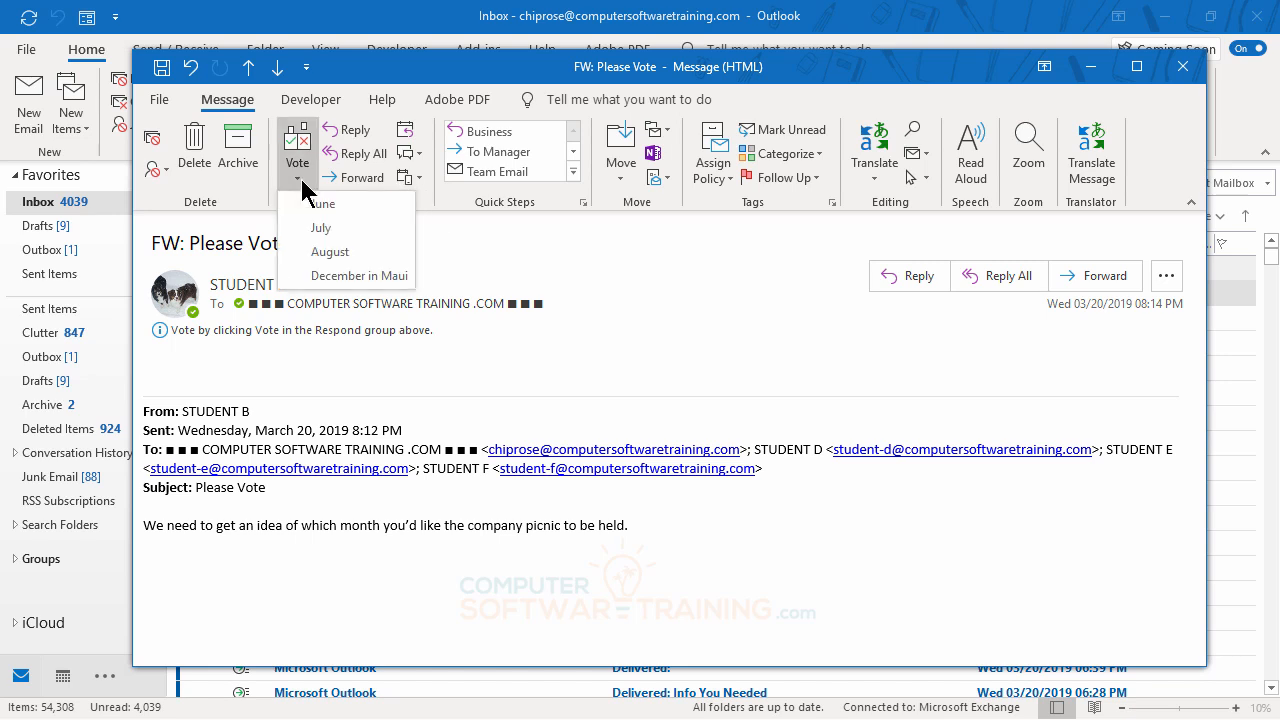
{"action": "left_click", "coordinate": [700, 310]}
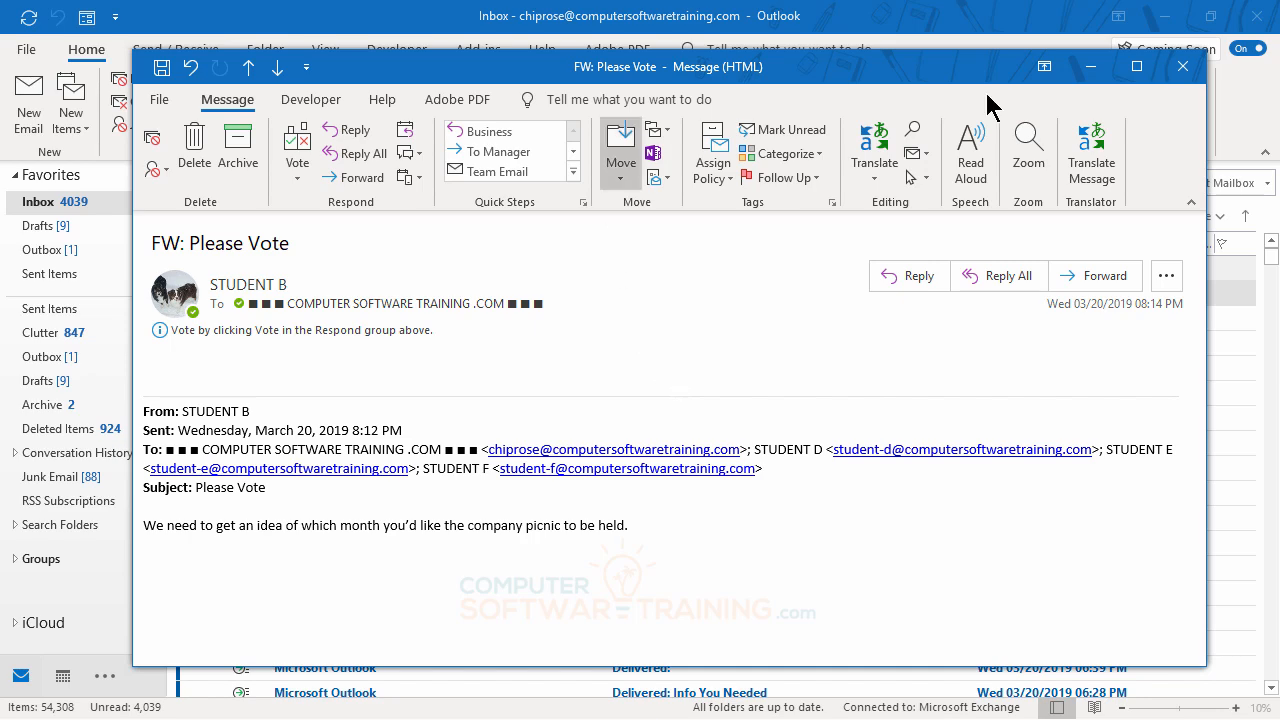
{"action": "left_click", "coordinate": [1175, 80]}
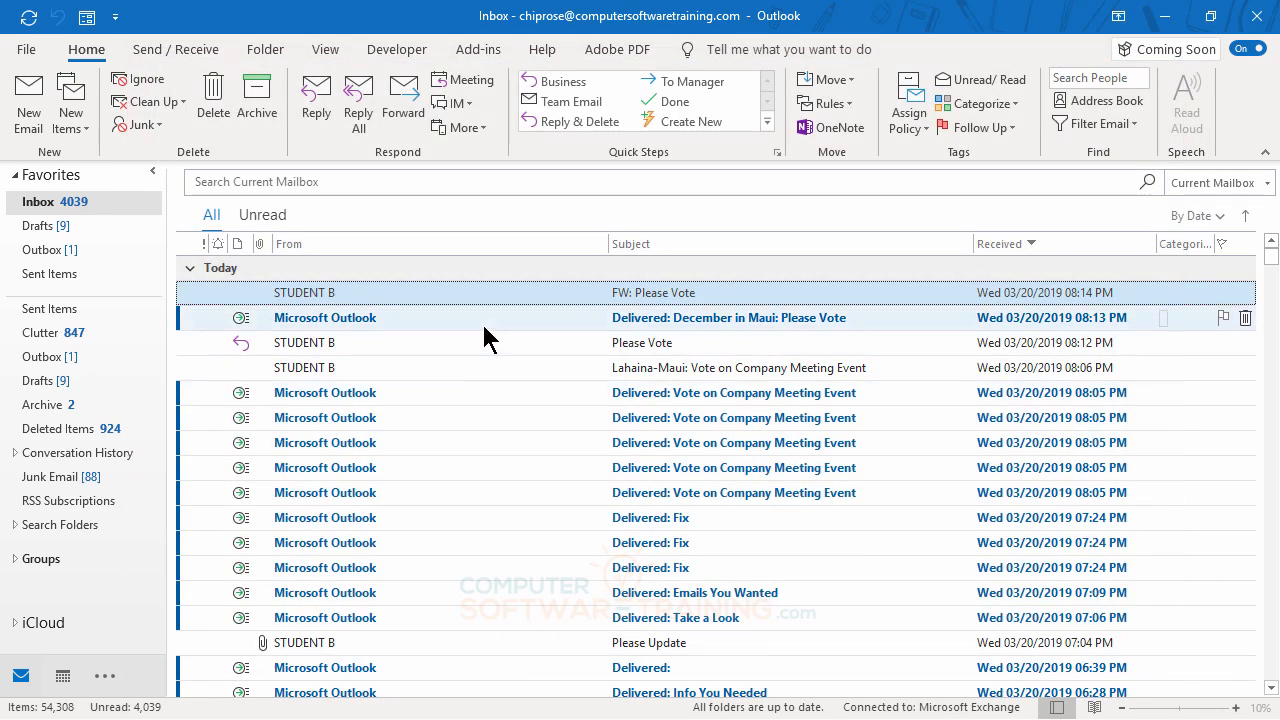